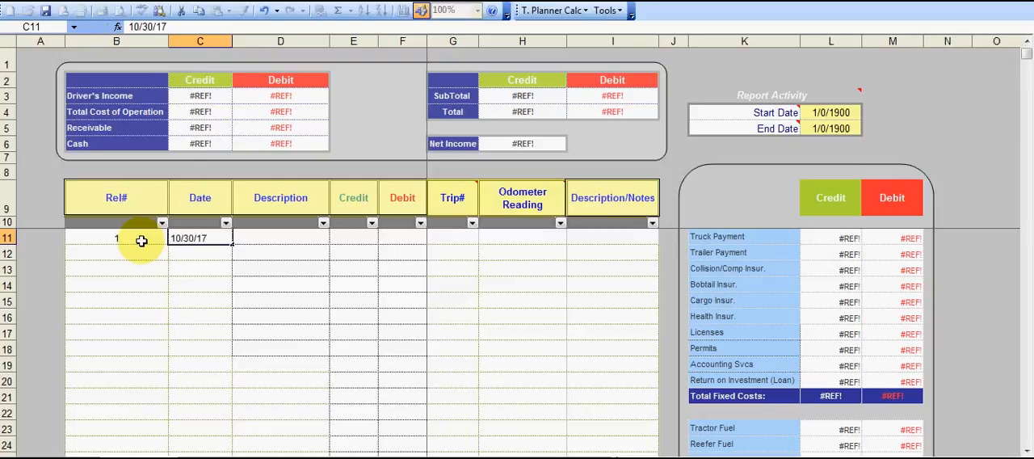
Set the description of the first record to Miscellaneous Expenses and enter a debit of 250.
key("Tab")
left_click(336, 238)
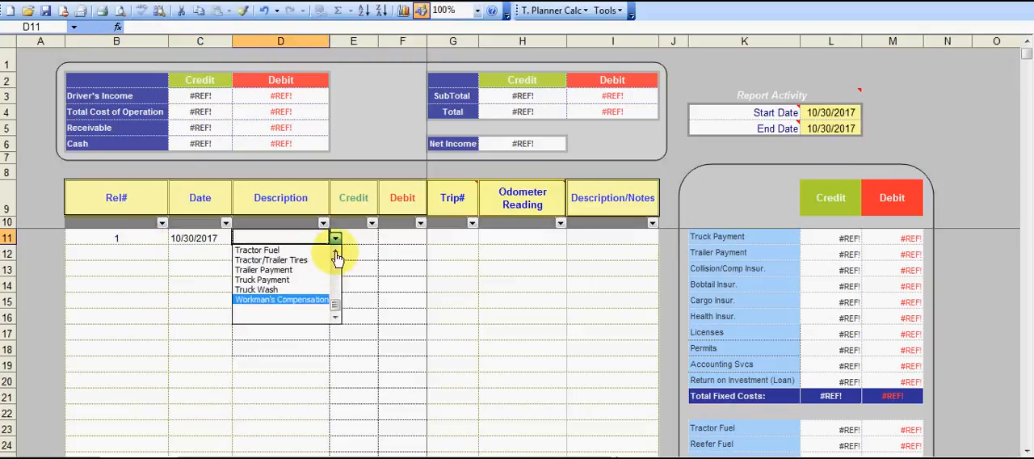
scroll(337, 257, "up", 3)
scroll(339, 257, "up", 3)
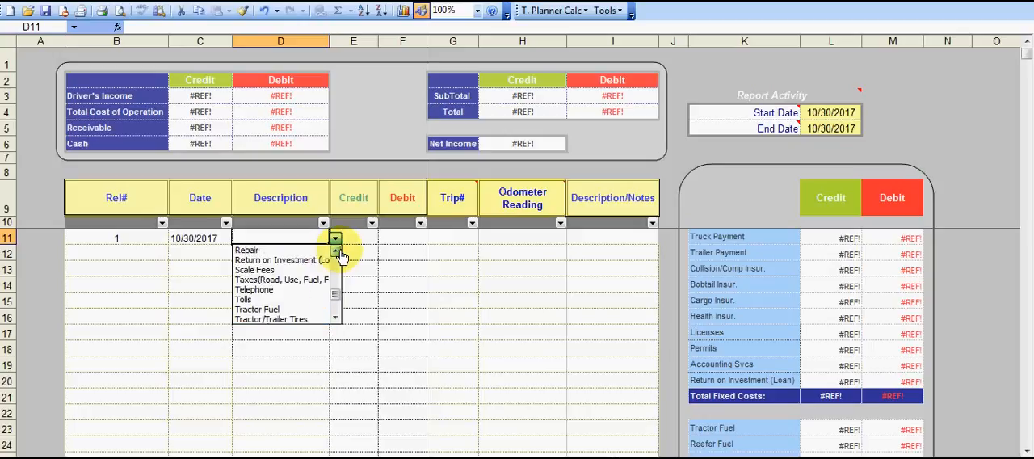
left_click(315, 259)
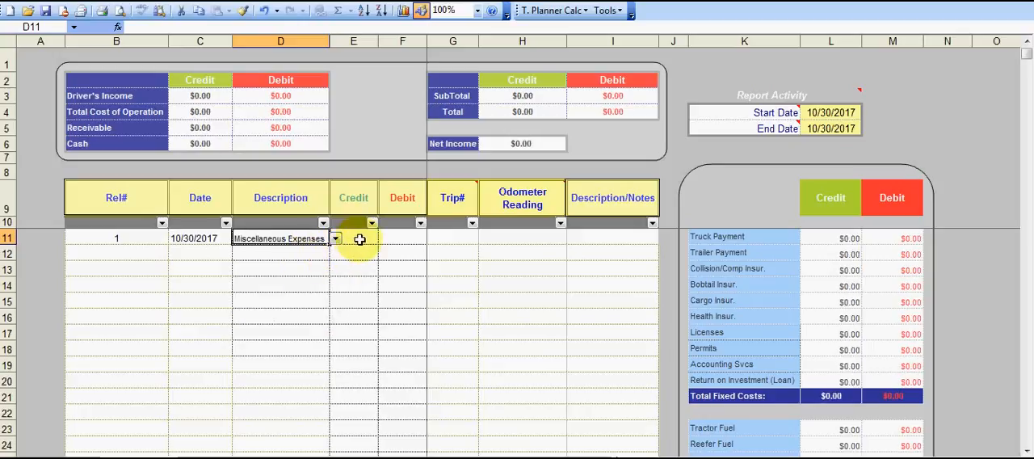
left_click(388, 244)
type("250")
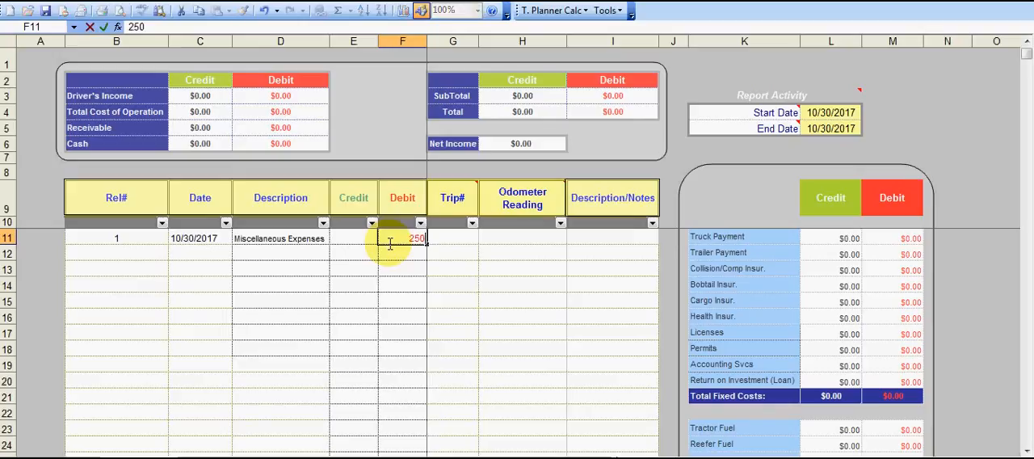
key("Tab")
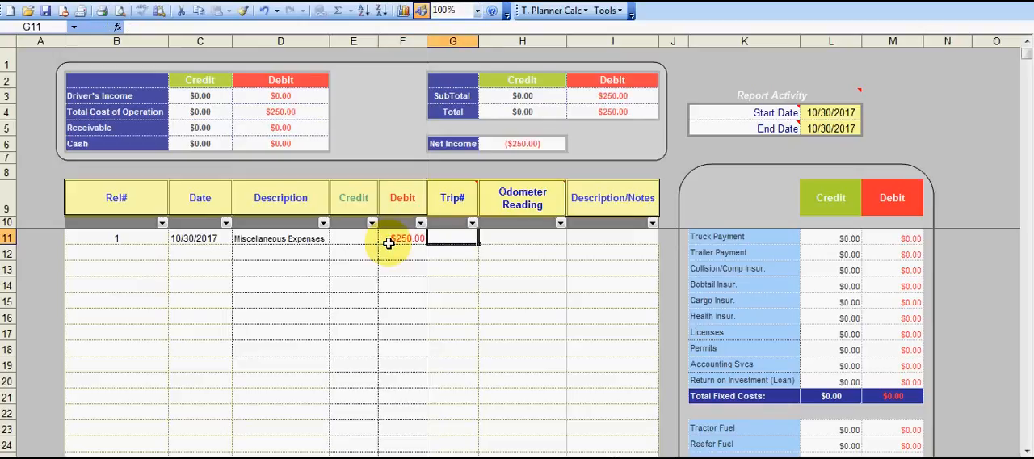
Enter an odometer reading of 450000 and the note "Membership" for the Miscellaneous Expenses record.
key("Tab")
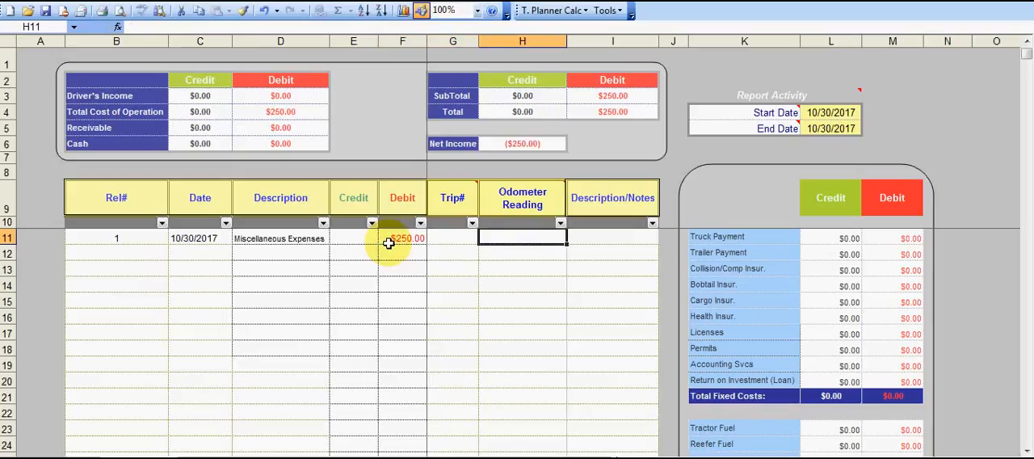
type("450000")
key("Tab")
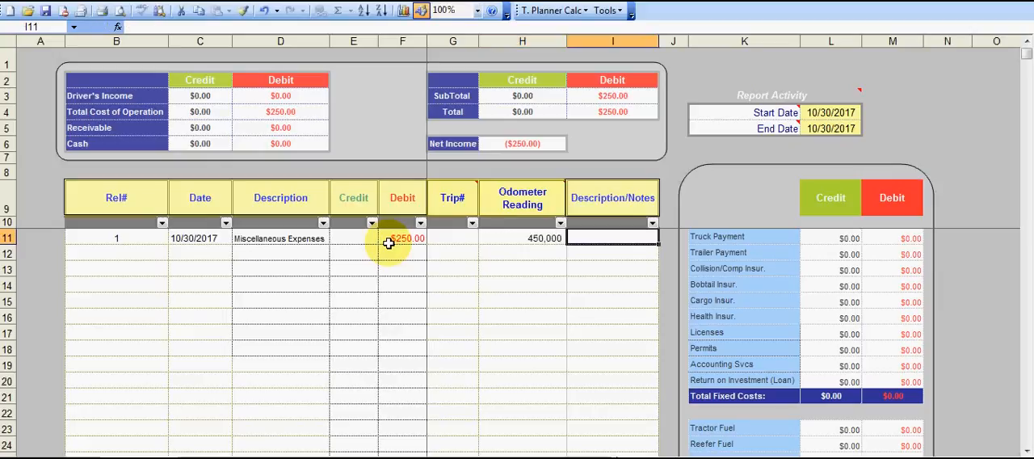
type("Membership")
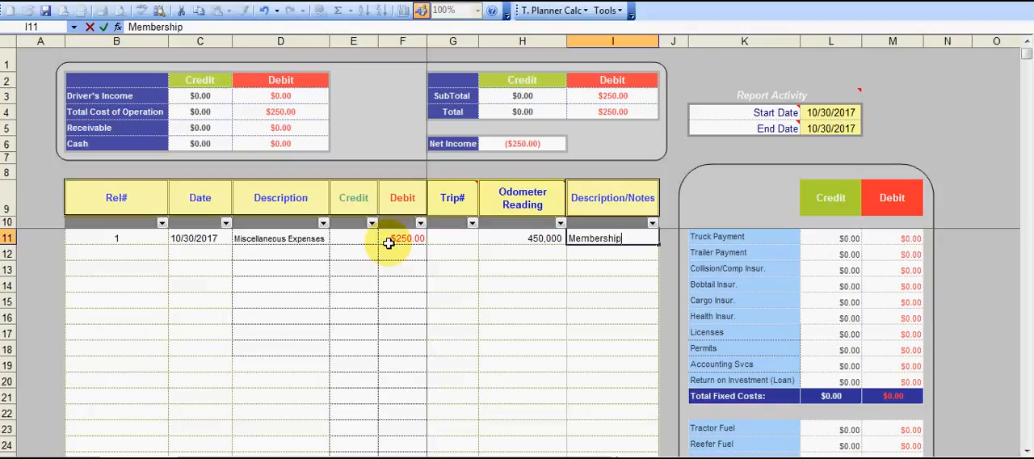
key("Return")
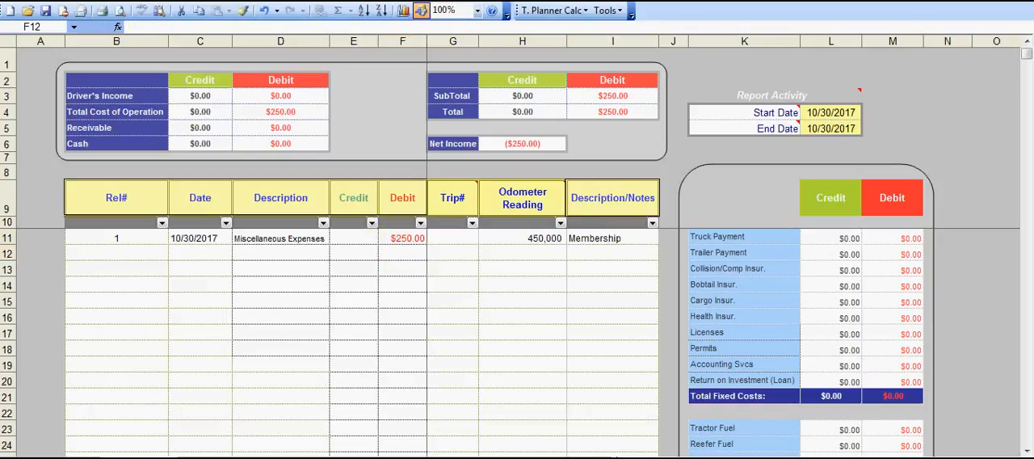
Start record 2 in row 12 with the date 11/1/2017.
left_click(112, 256)
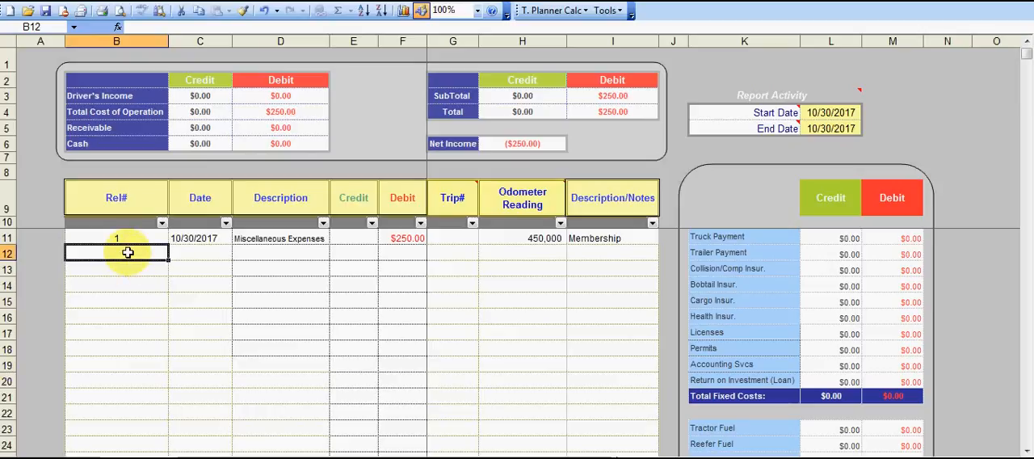
type("2")
key("Tab")
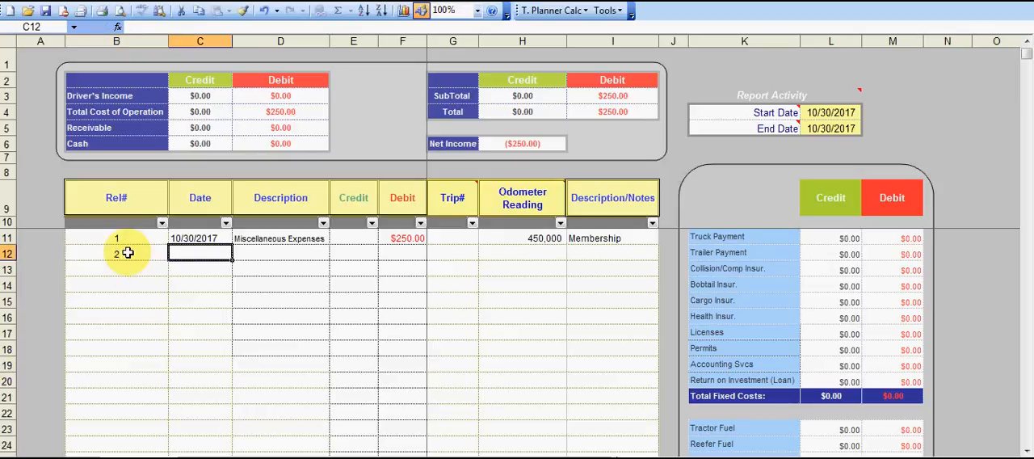
type("11/1/")
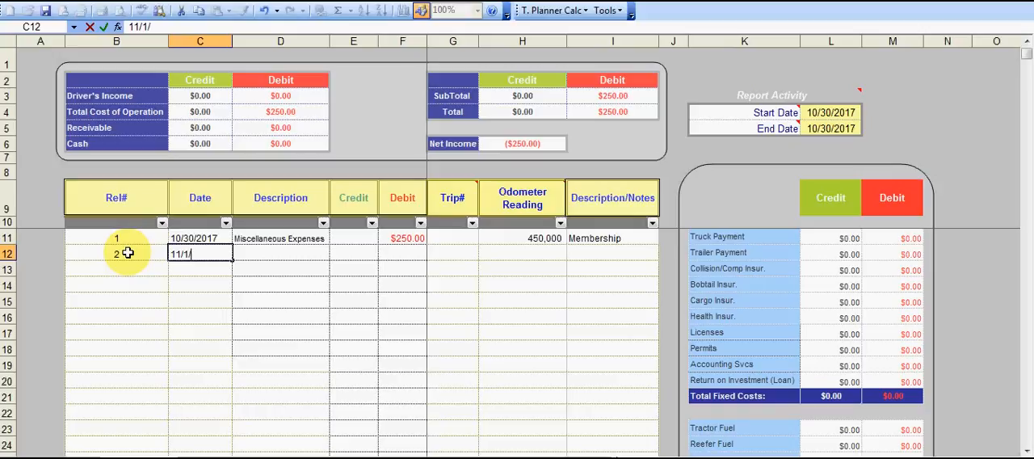
type("2017")
key("Tab")
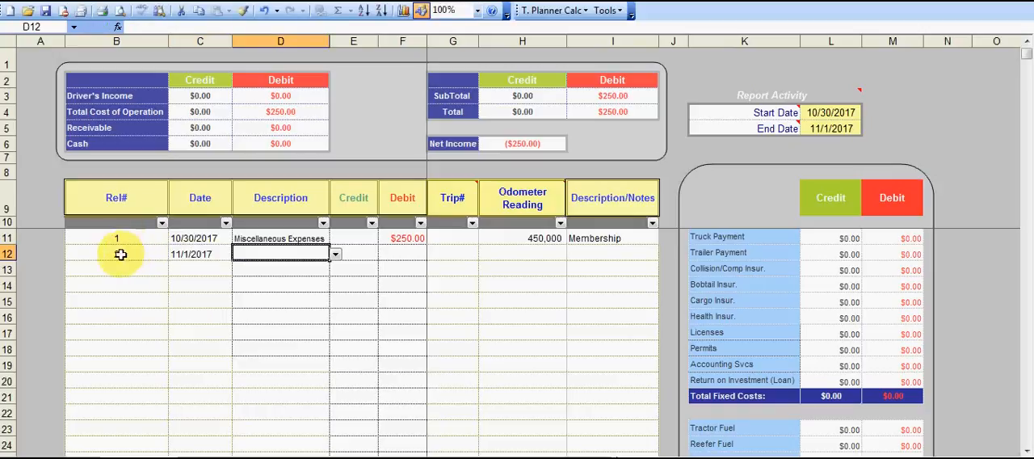
Set record 2's description to Collision/Comp Insur. and enter a debit of 799.
left_click(336, 255)
left_click_drag(335, 322, 337, 287)
left_click(301, 277)
left_click(400, 253)
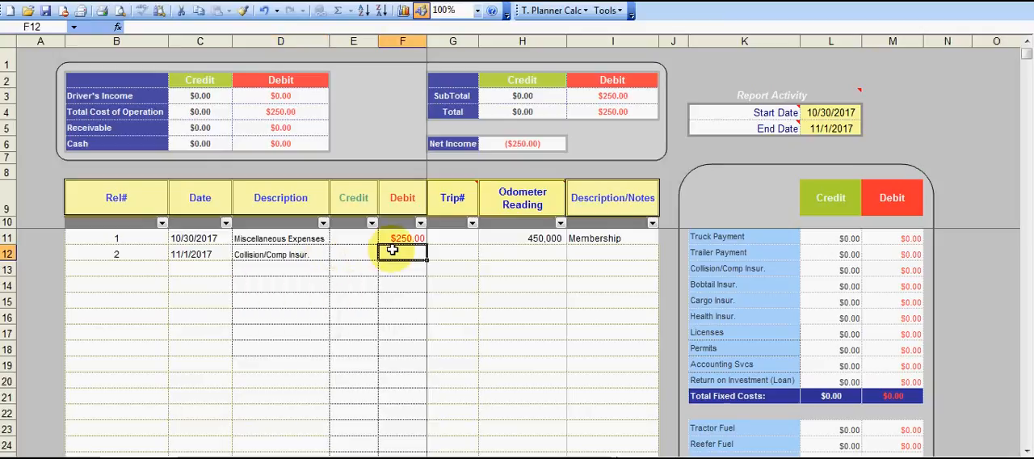
type("799")
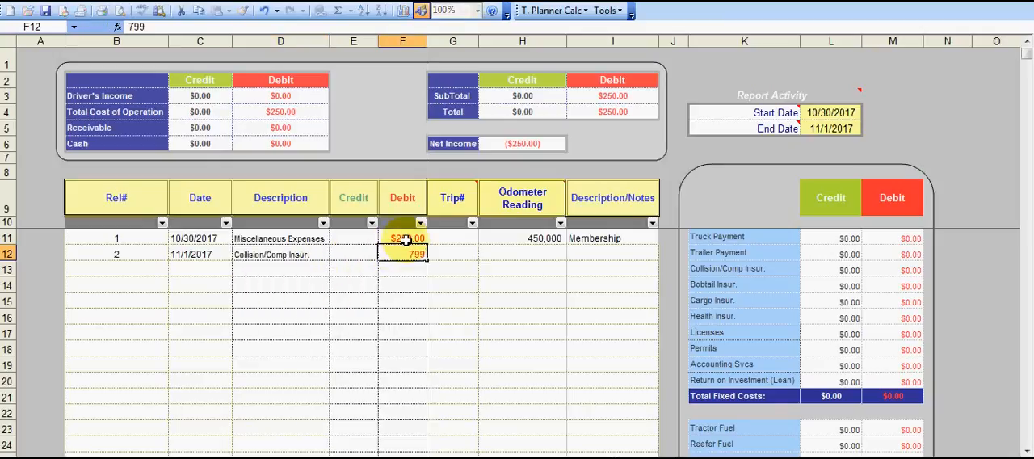
key("Tab")
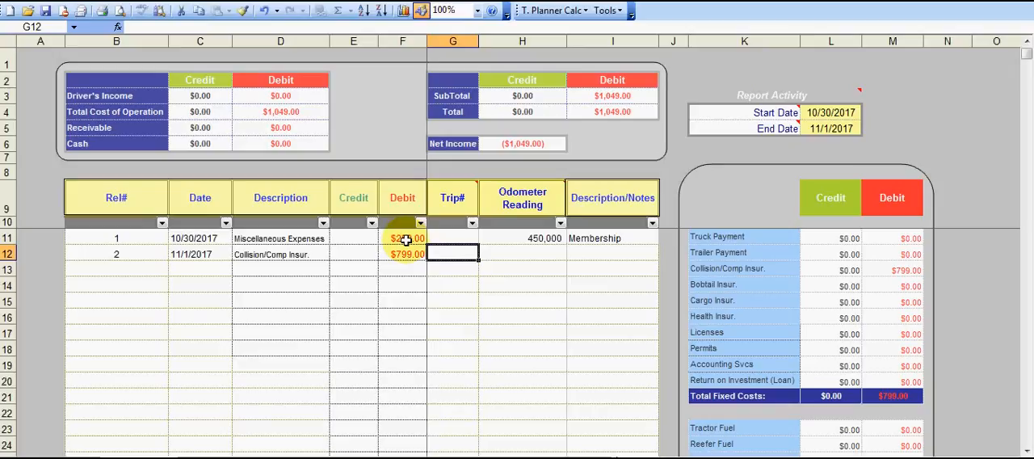
Enter an odometer reading of 450000 for the Collision/Comp Insur. record.
key("Tab")
type("45")
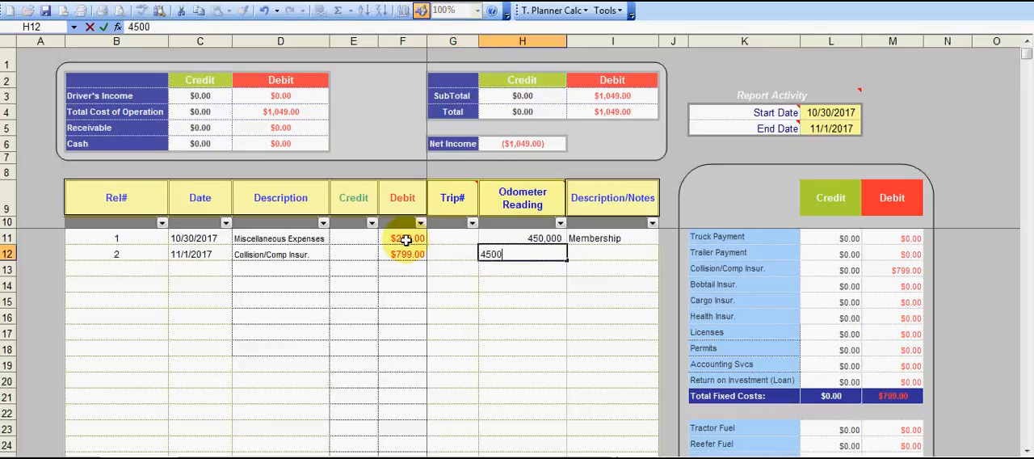
key("Tab")
Start record 3 in row 13 with the date 11/2/17.
key("Down")
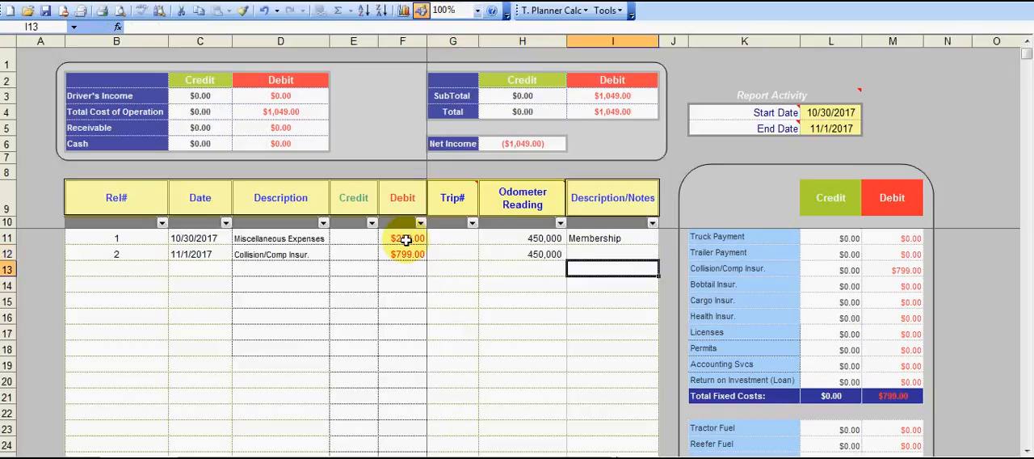
key("Left")
key("Left")
key("Left")
key("Left")
key("Left")
key("Left")
key("Left")
type("3")
key("Right")
key("Right")
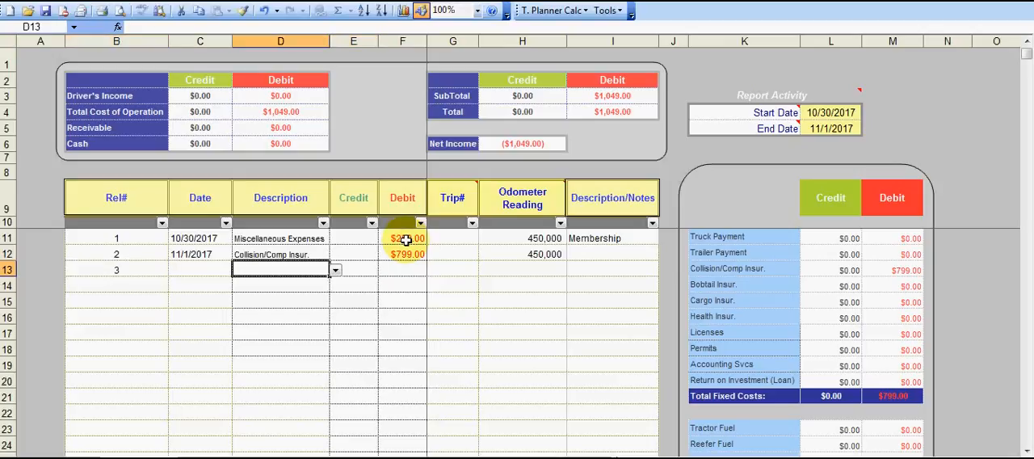
key("Left")
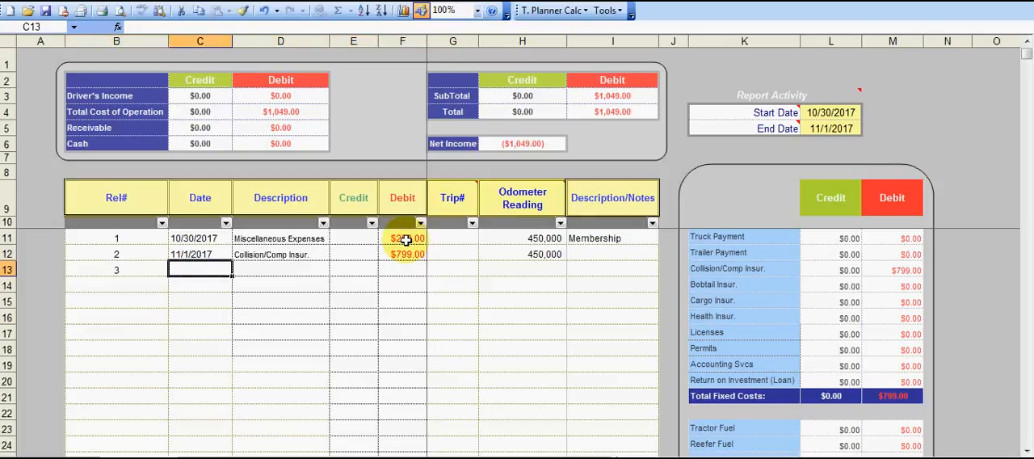
type("11/2/17")
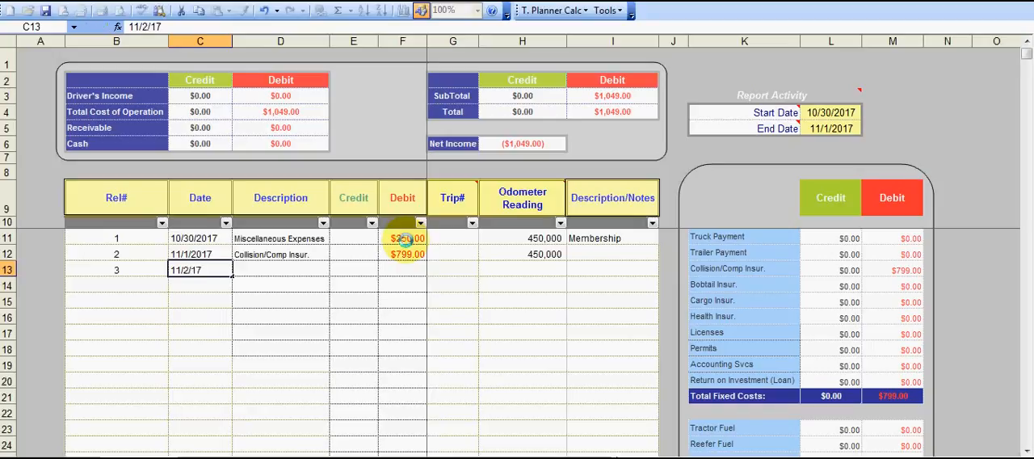
key("Right")
Set record 3's description to Bobtail Insur. and enter a debit of 62.
left_click(335, 271)
mouse_move(335, 332)
left_mouse_down()
mouse_move(333, 300)
mouse_move(307, 293)
left_mouse_up()
left_click(307, 293)
left_click(397, 270)
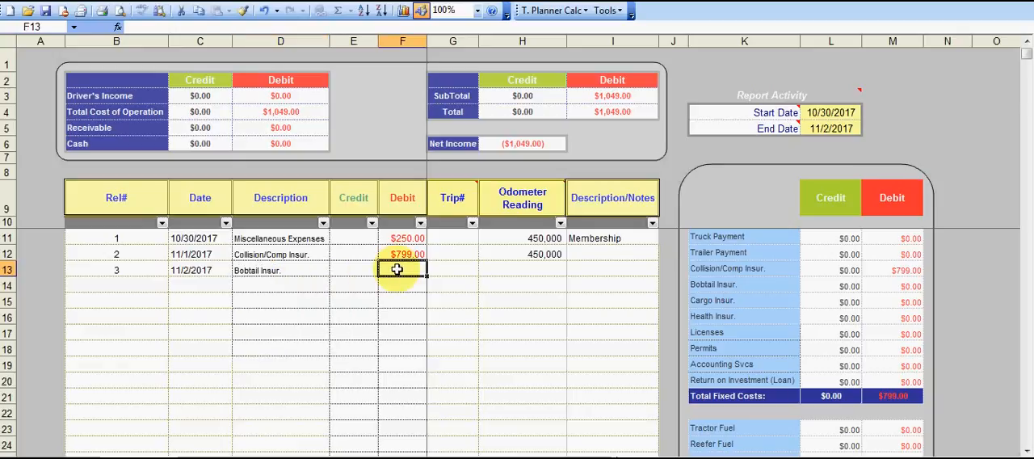
type("62")
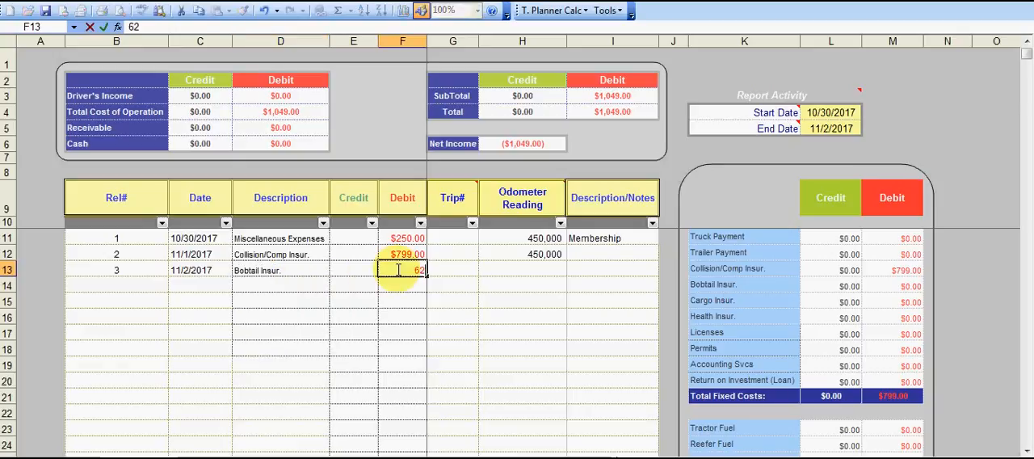
key("Right")
key("Right")
Enter an odometer reading of 450000 for the Bobtail Insur. record.
type("450")
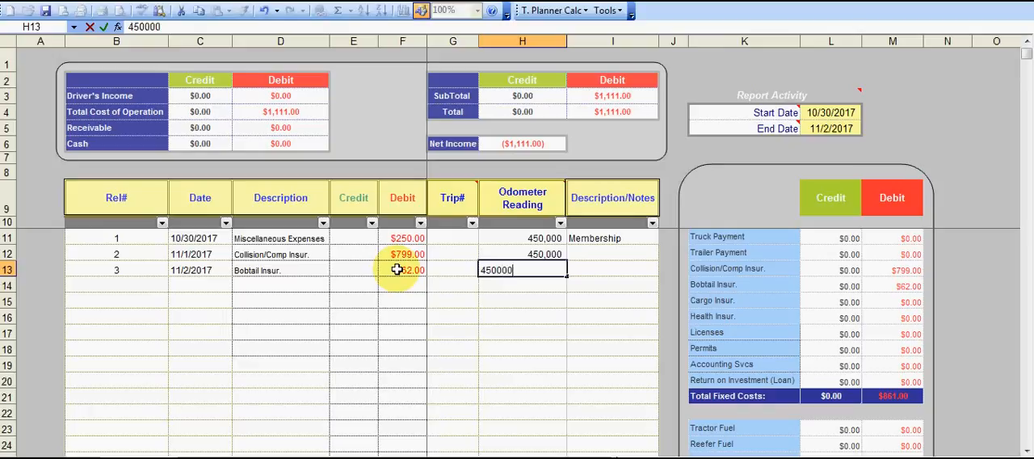
key("Right")
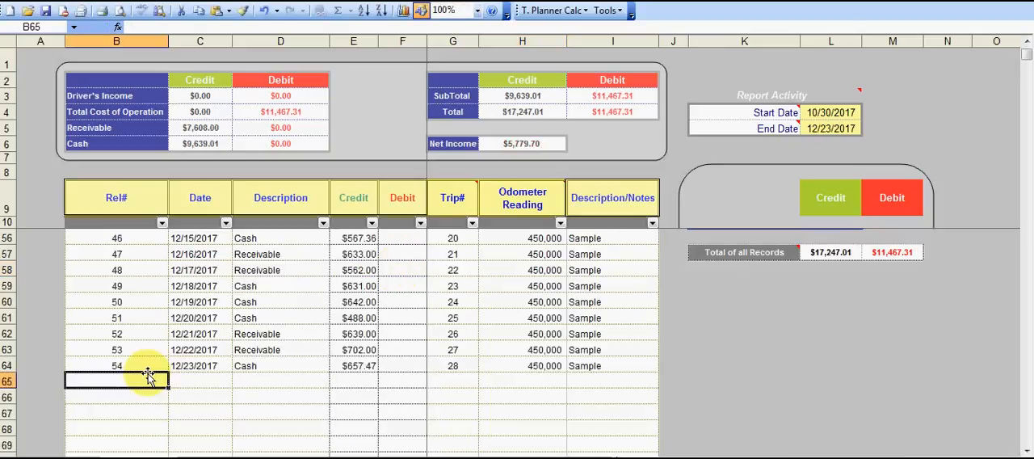
Start record 55 in row 65, below the last sample entry, with the date 12/24/2017.
left_click(149, 374)
type("55")
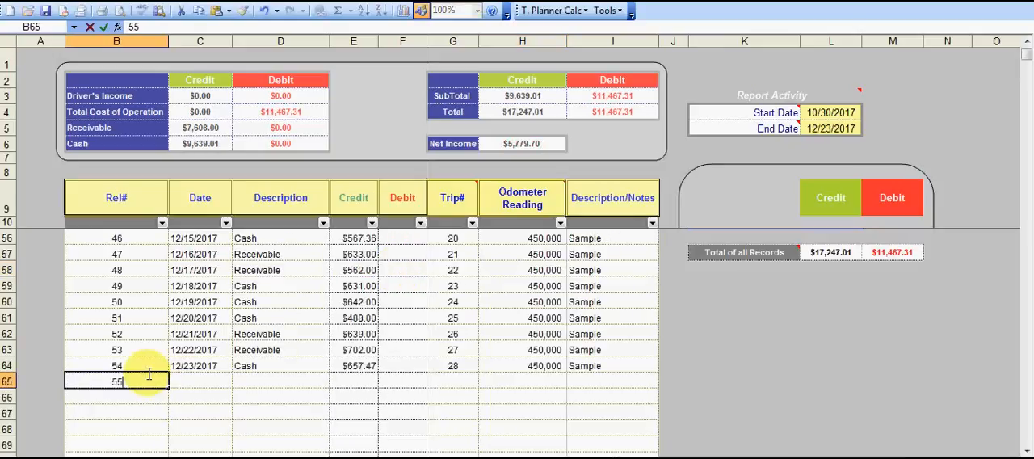
key("Right")
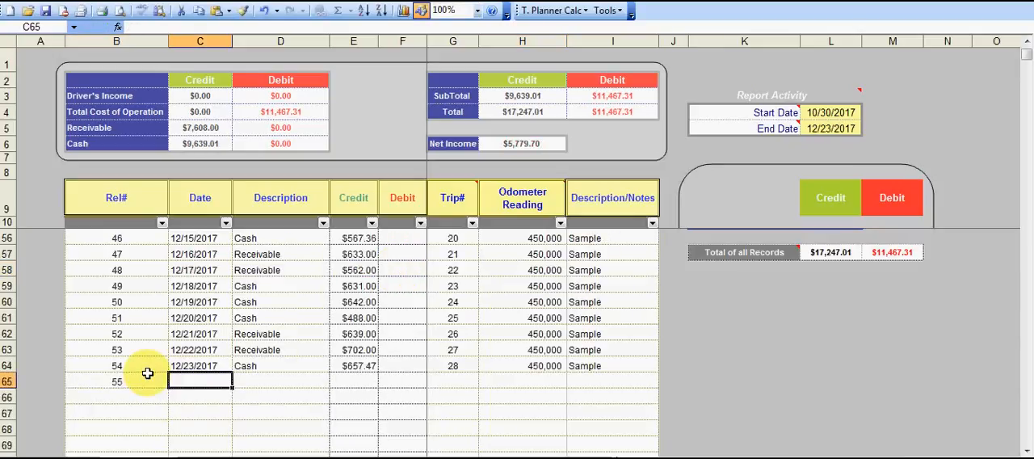
type("12/24/17")
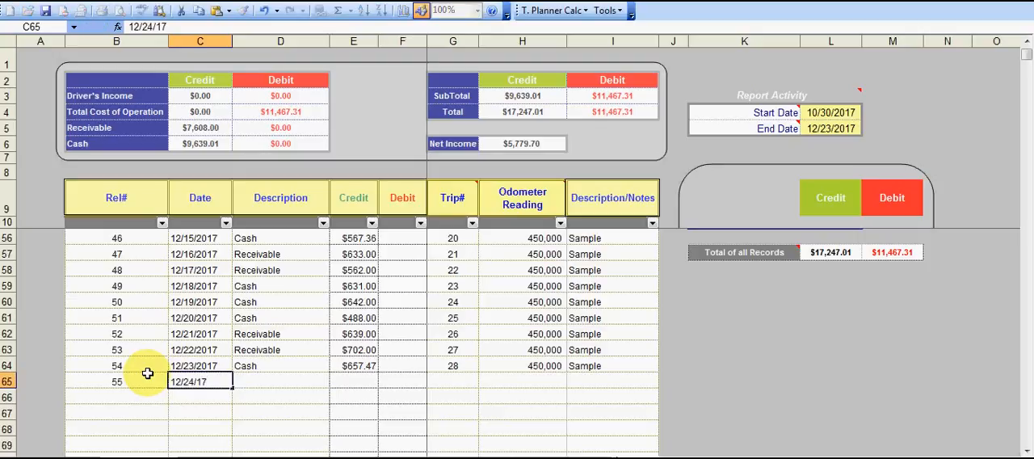
key("Right")
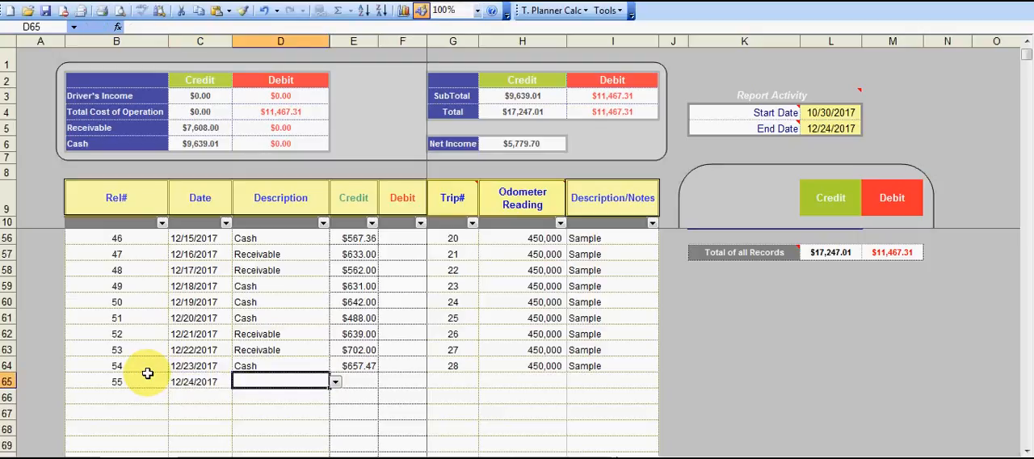
Set record 55's description to Driver's Income and enter a debit of 1100.
left_click(336, 382)
scroll(335, 436, "up", 2)
scroll(336, 420, "up", 3)
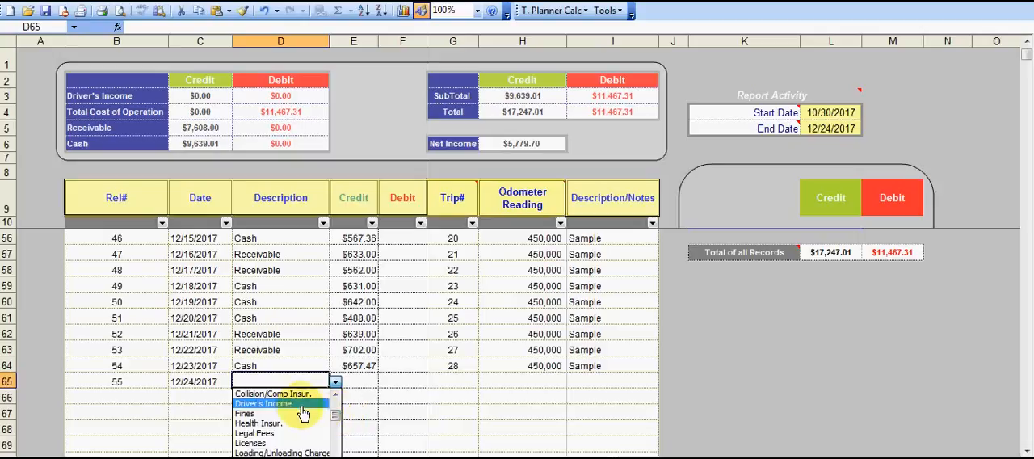
left_click(324, 403)
left_click(410, 387)
type("1100")
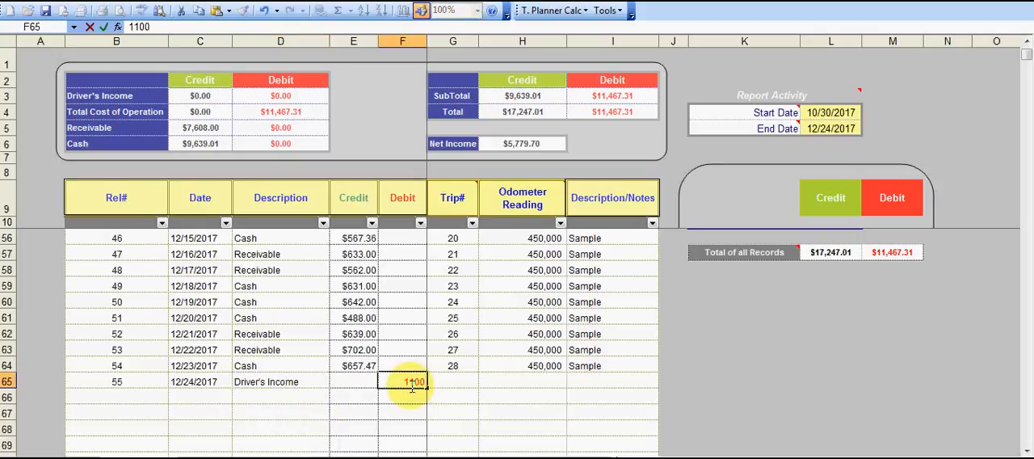
key("Tab")
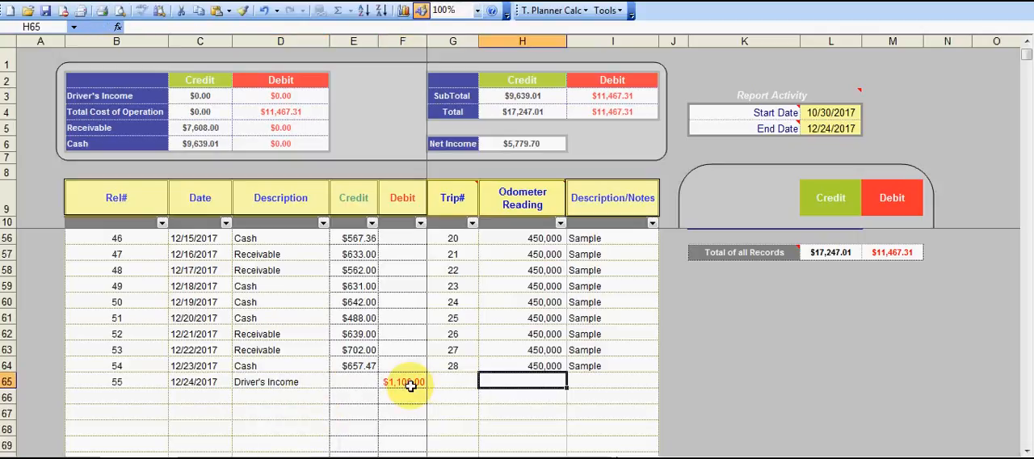
Enter trip number 29 for the Driver's Income record.
key("Left")
type("29")
key("Tab")
Copy the 450,000 odometer reading from record 54 into record 55 and add the note "Sample".
key("Up")
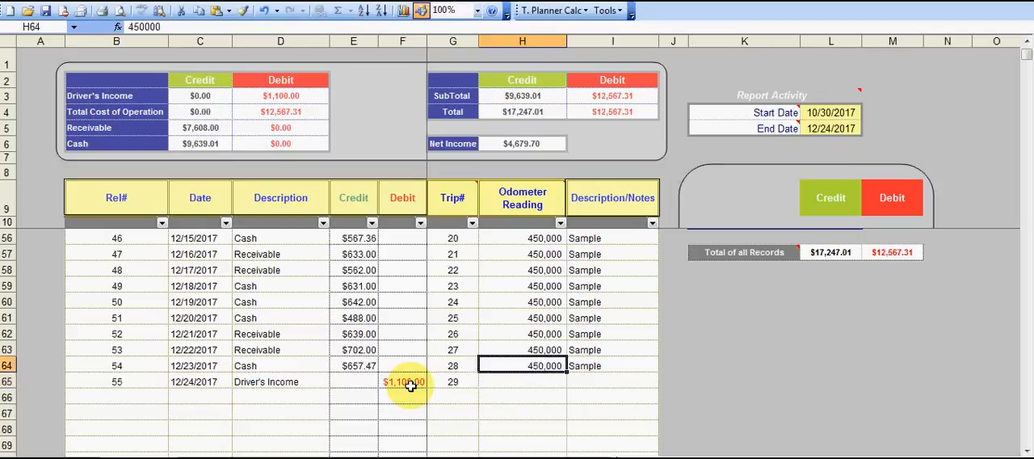
key("ctrl+c")
key("ctrl+Down")
key("ctrl+Up")
key("Down")
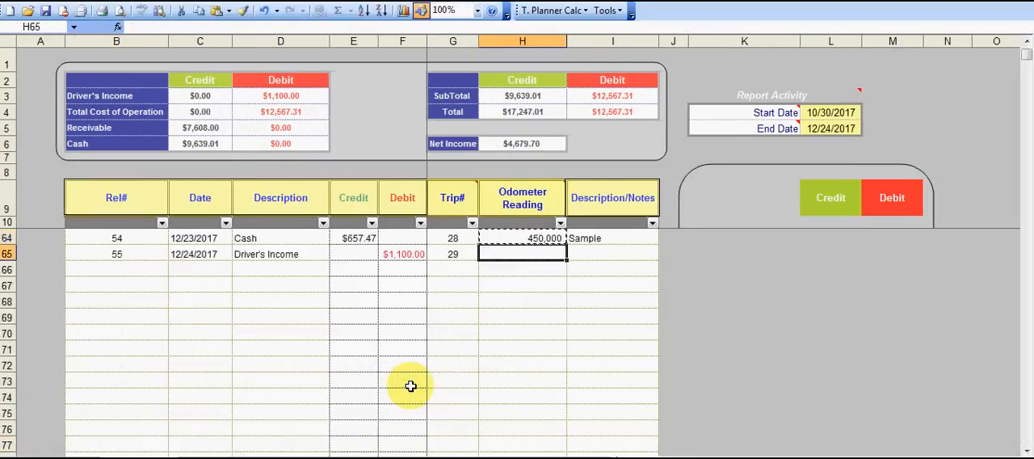
key("ctrl+v")
key("Tab")
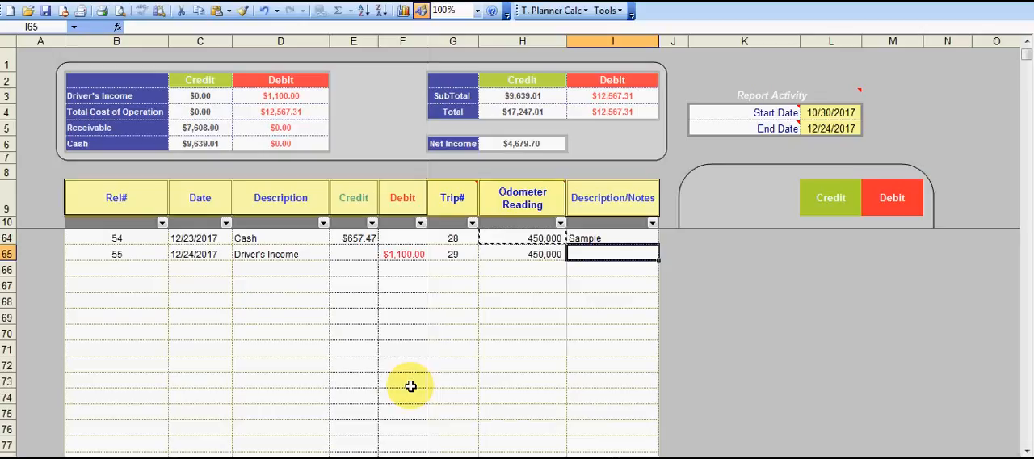
type("Sample")
key("Return")
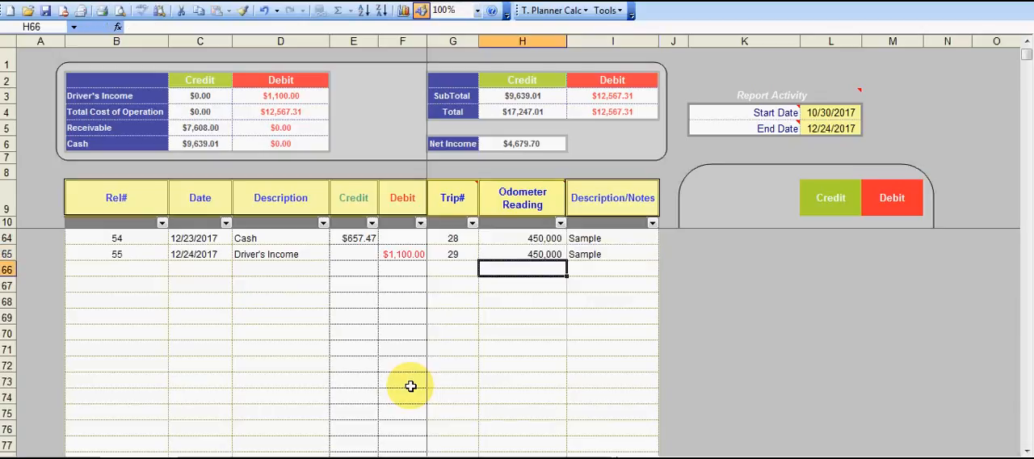
Enlarge the worksheet display to 125% zoom and return to the first ledger records.
left_click(157, 276)
left_click(1027, 44)
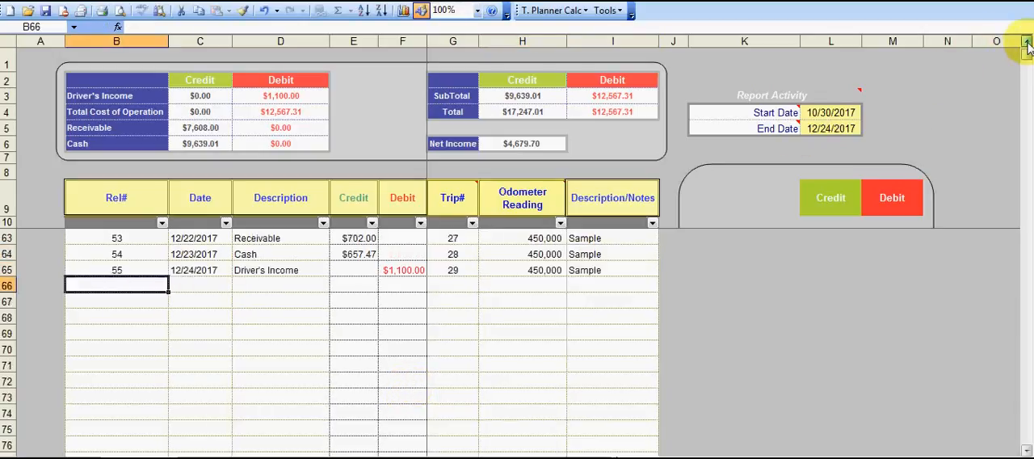
scroll(1027, 44, "up", 17)
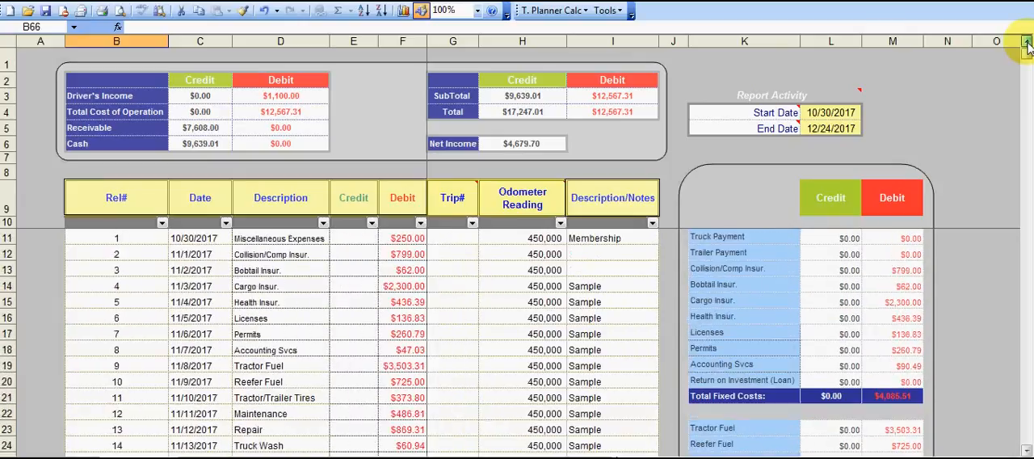
left_click(478, 11)
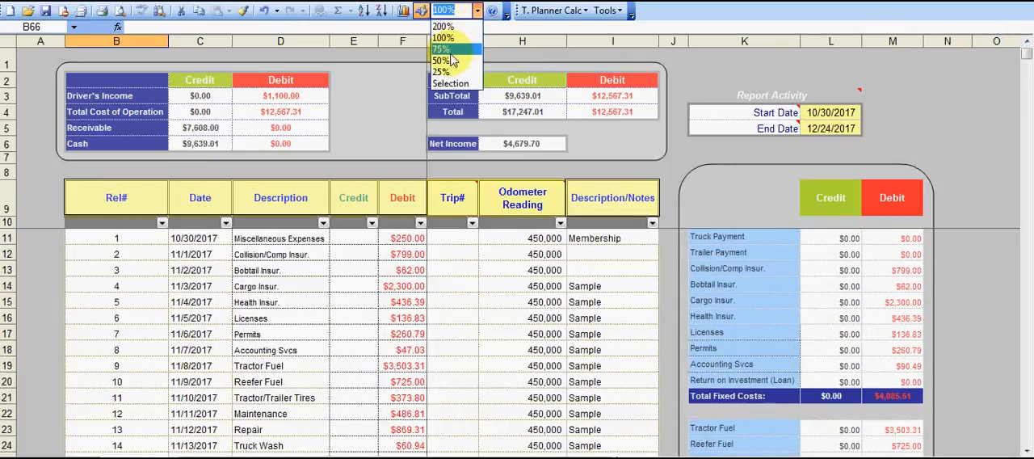
left_click(442, 72)
left_click(477, 10)
left_click(460, 38)
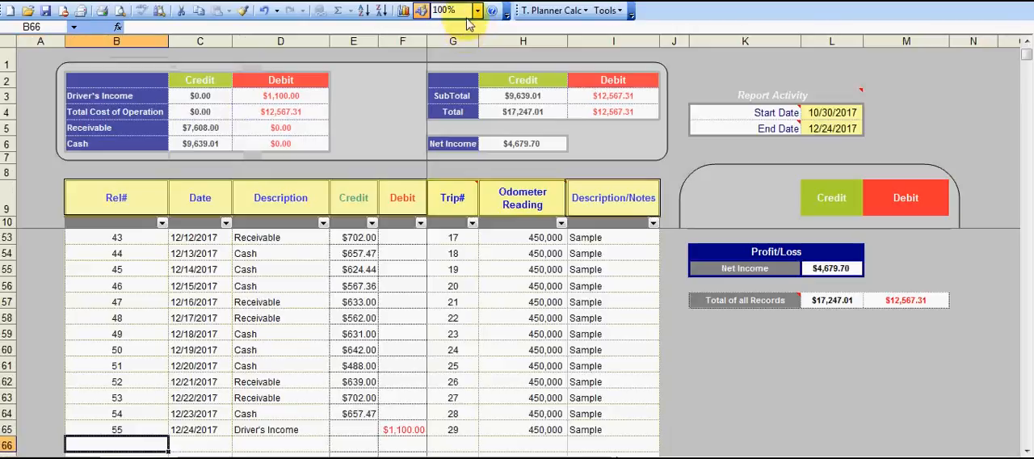
type("125")
key("Return")
left_click(1027, 450)
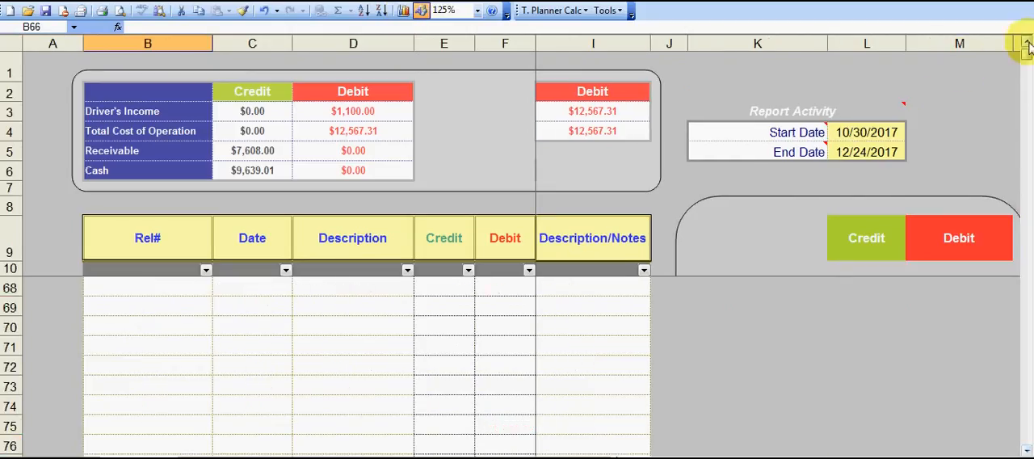
left_click(1027, 42)
scroll(1027, 42, "up", 11)
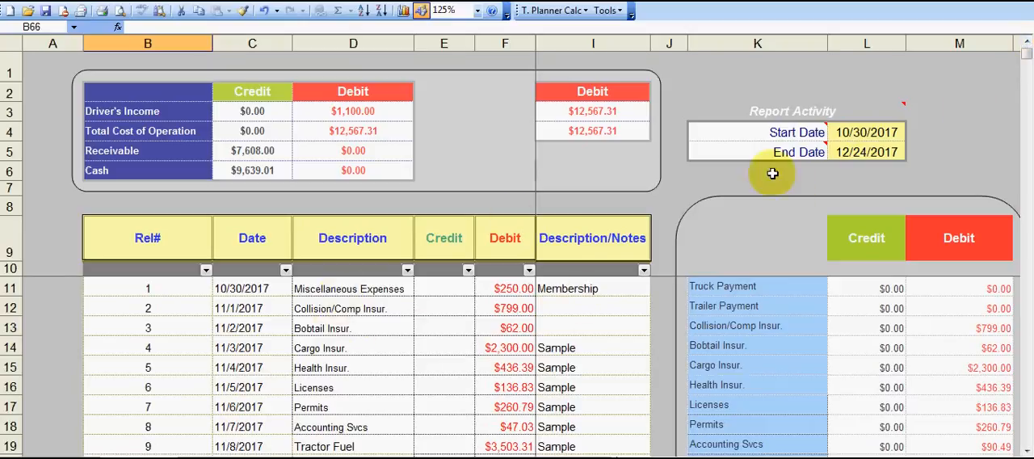
Set the Report Activity End Date to 11/8/2017.
left_click(1010, 456)
left_click(1011, 456)
left_click(1010, 455)
mouse_move(607, 108)
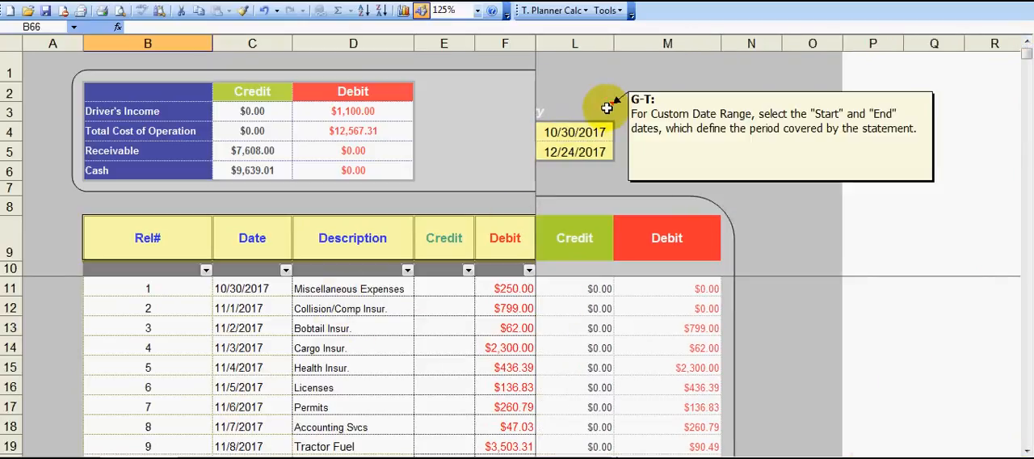
left_click_drag(794, 457, 625, 457)
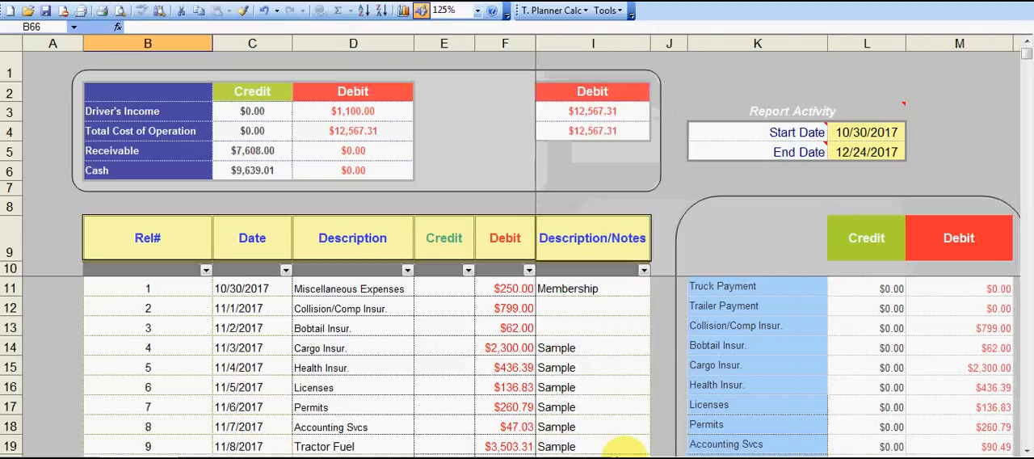
left_click(849, 133)
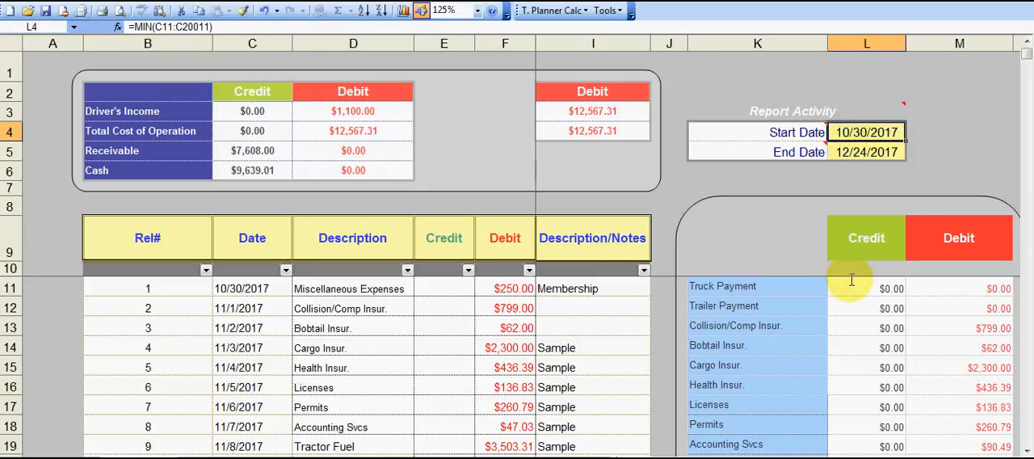
key("Down")
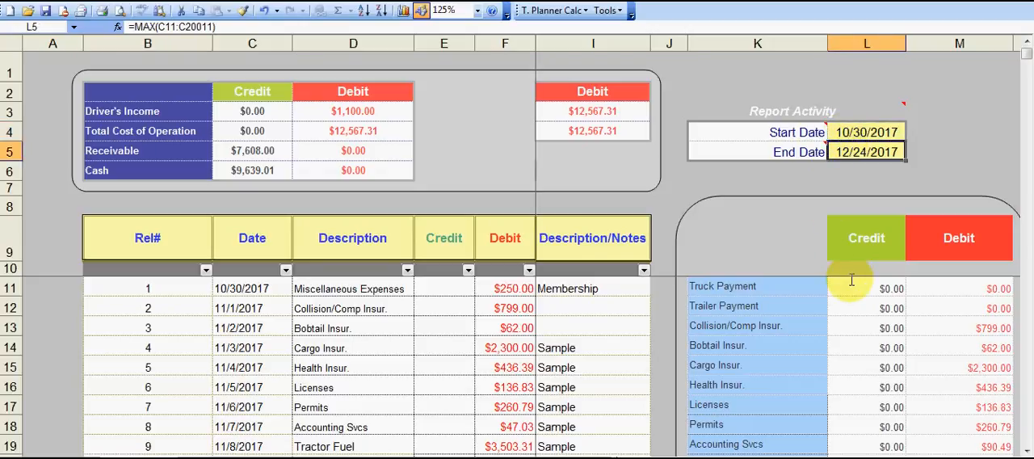
type("11")
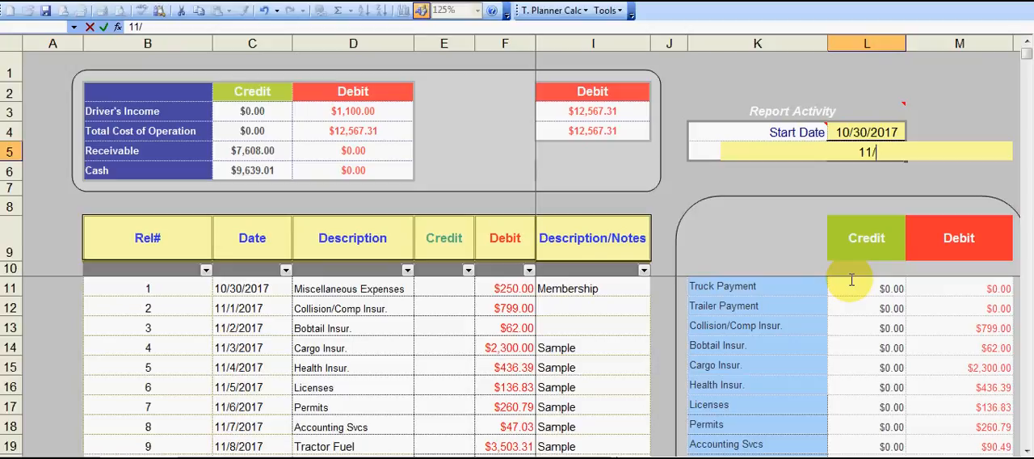
type("/8/2017")
key("Return")
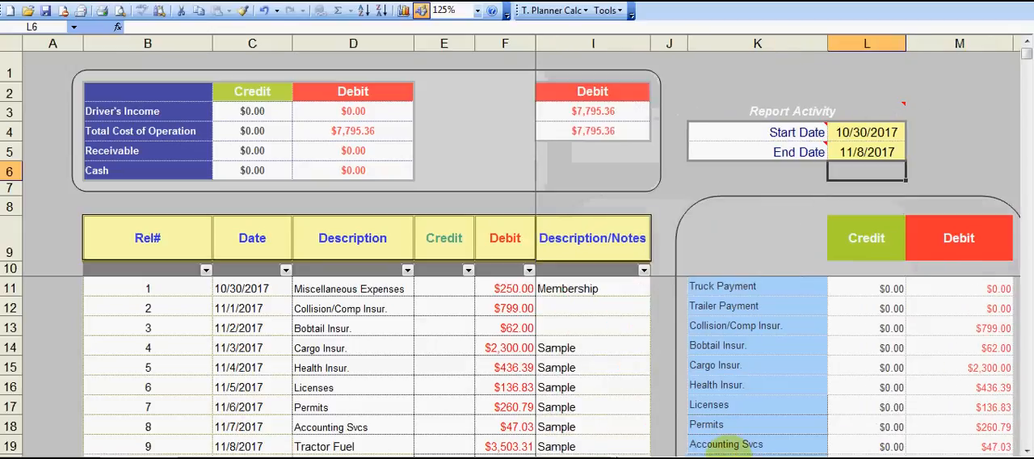
Set the Report Activity End Date to 12/25/17.
left_click(743, 154)
type("12/")
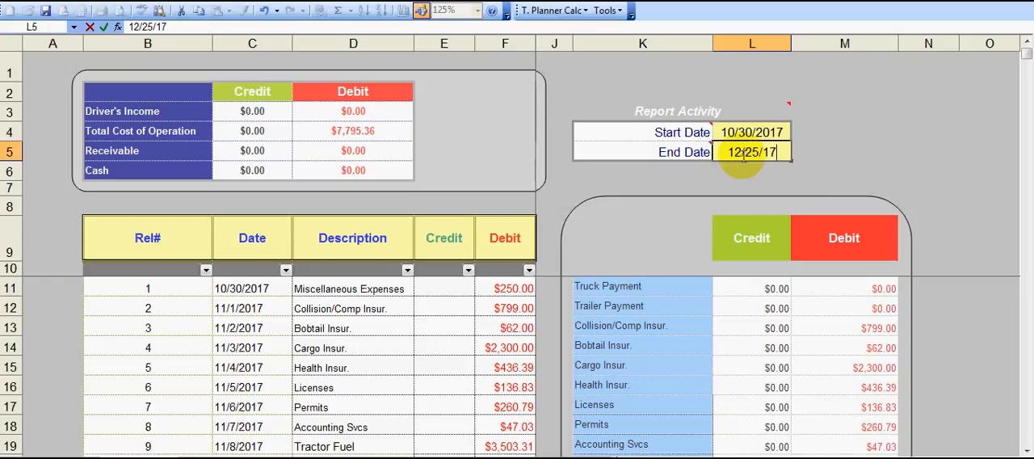
key("Return")
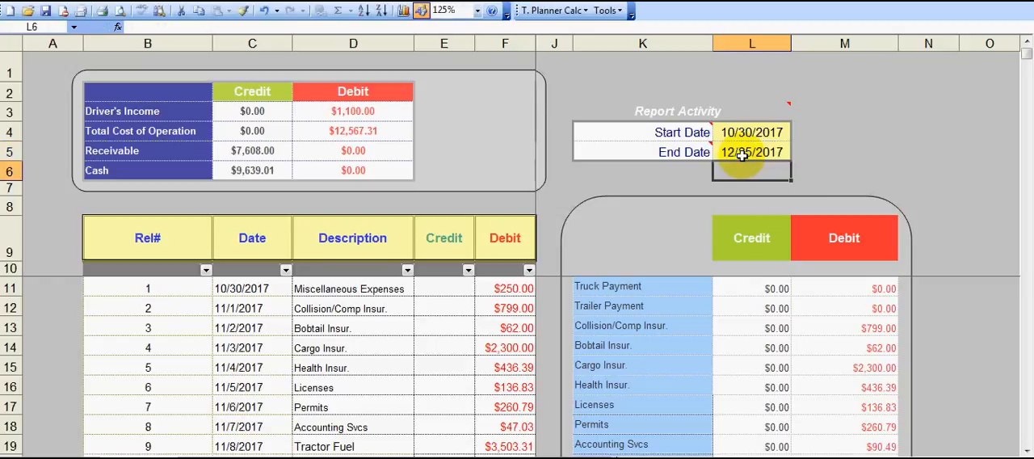
Examine the report's fixed costs, variable costs, driver's income, receivable and cash, subtotals, and profit/loss figures down to the total of all records.
left_click(1027, 450)
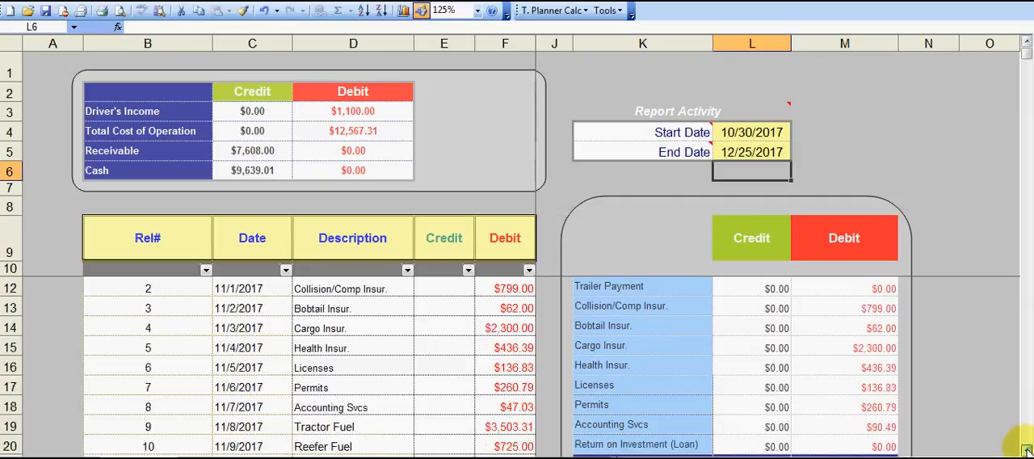
left_click(1026, 450)
left_click(1026, 450)
left_click(1026, 450)
left_click(1026, 450)
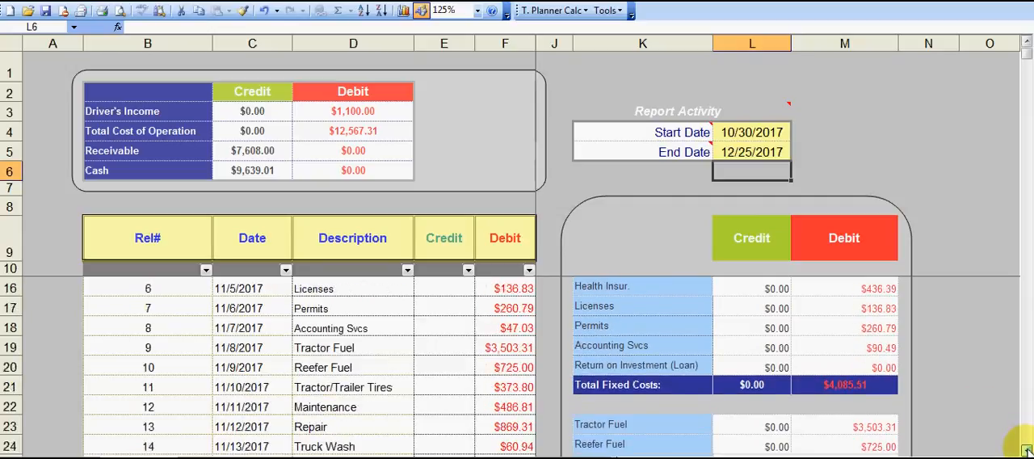
left_click(1026, 450)
left_click(1027, 450)
left_click(1026, 450)
left_click(1026, 450)
left_click(1026, 450)
left_click(1026, 450)
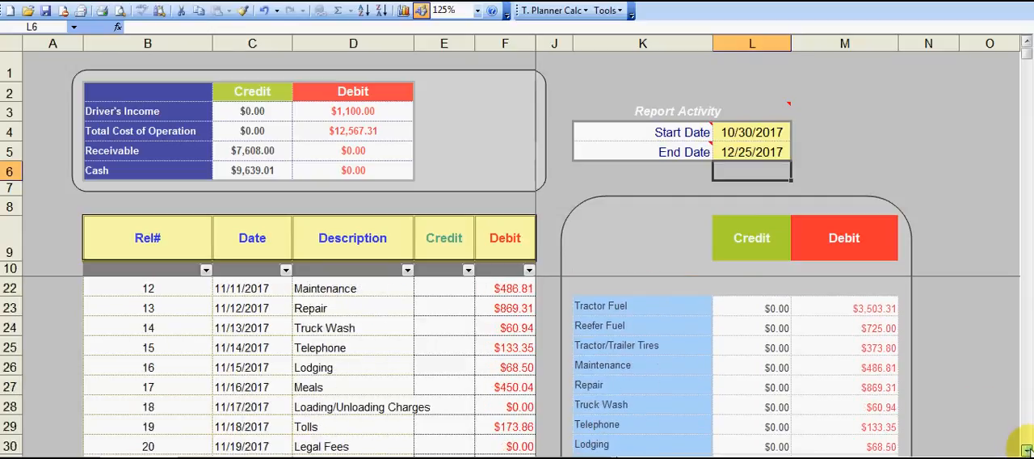
left_click(1026, 450)
left_click(1026, 450)
left_click(1027, 450)
left_click(1027, 450)
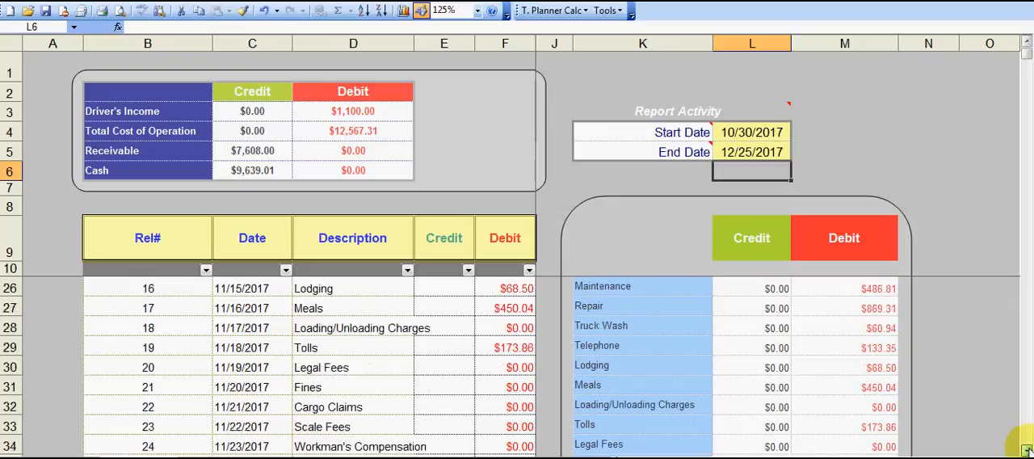
left_click(1026, 450)
left_click(1026, 450)
left_click(1026, 450)
left_click(1026, 450)
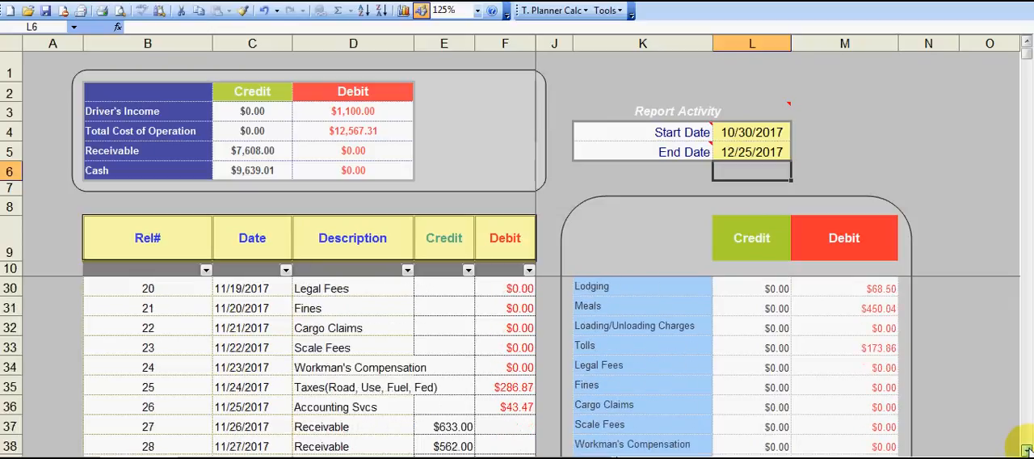
left_click(1026, 450)
left_click(1027, 451)
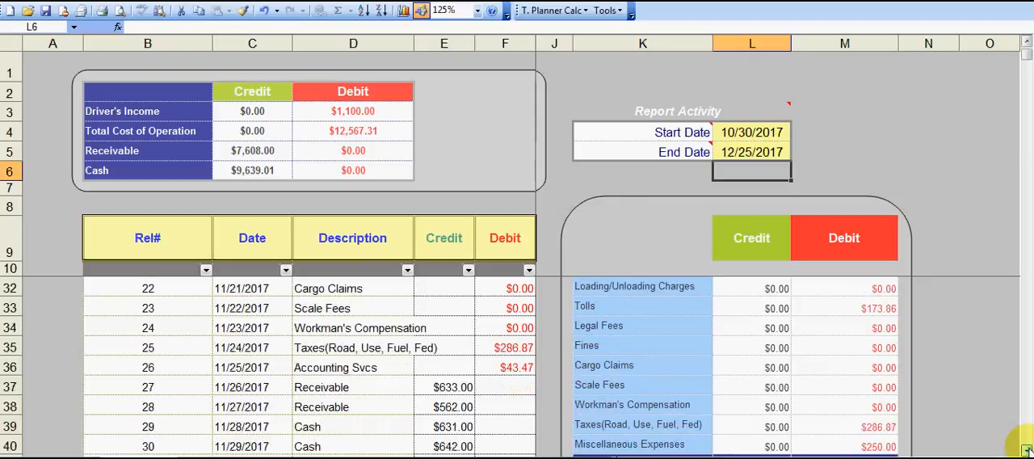
left_click(1027, 450)
left_click(1026, 451)
left_click(1026, 450)
left_click(1026, 450)
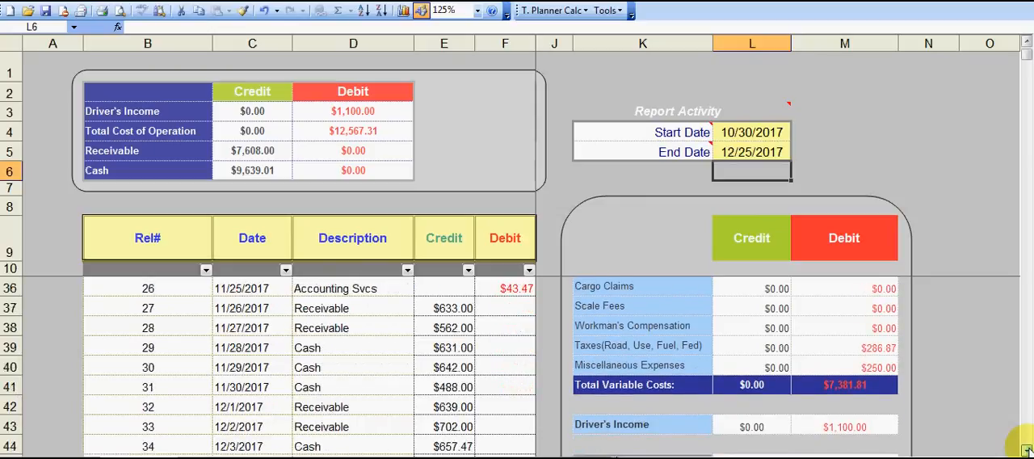
left_click(1027, 450)
left_click(1026, 450)
left_click(1027, 451)
left_click(1026, 450)
left_click(1027, 450)
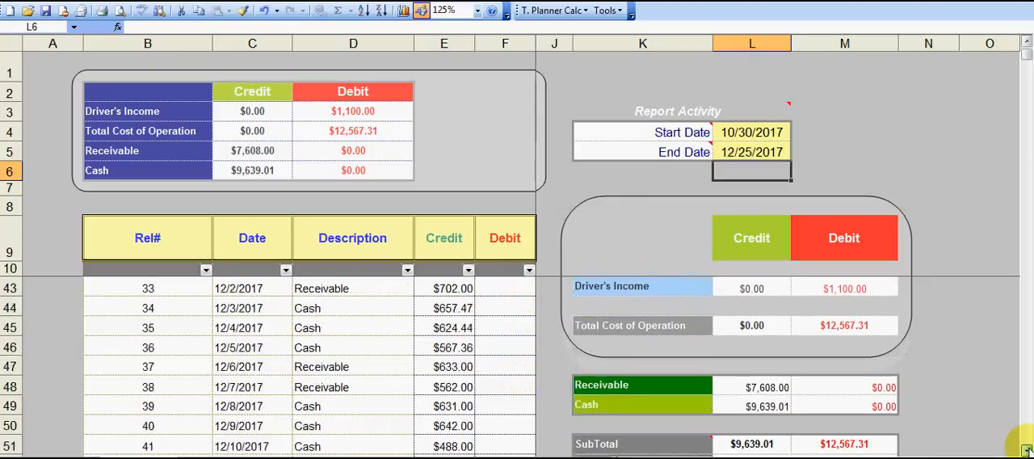
left_click(1026, 450)
left_click(1026, 450)
left_click(1027, 450)
left_click(1026, 451)
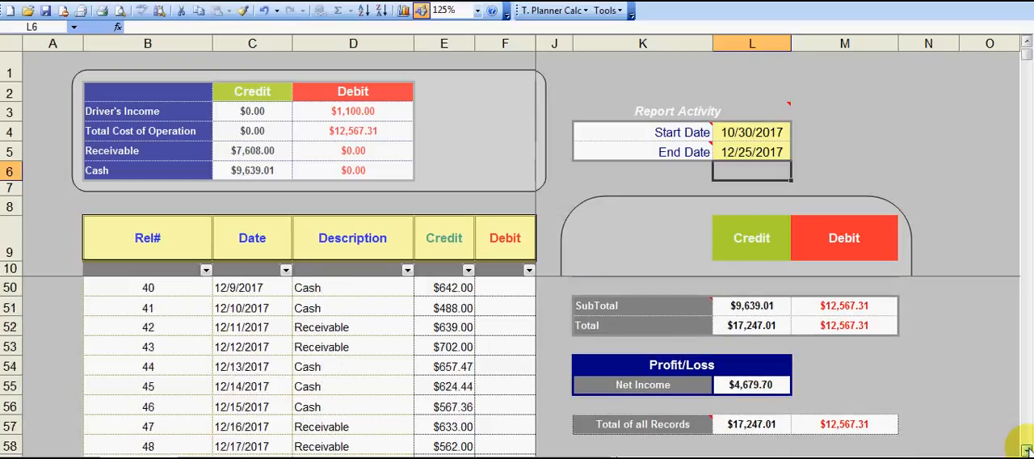
left_click(1026, 450)
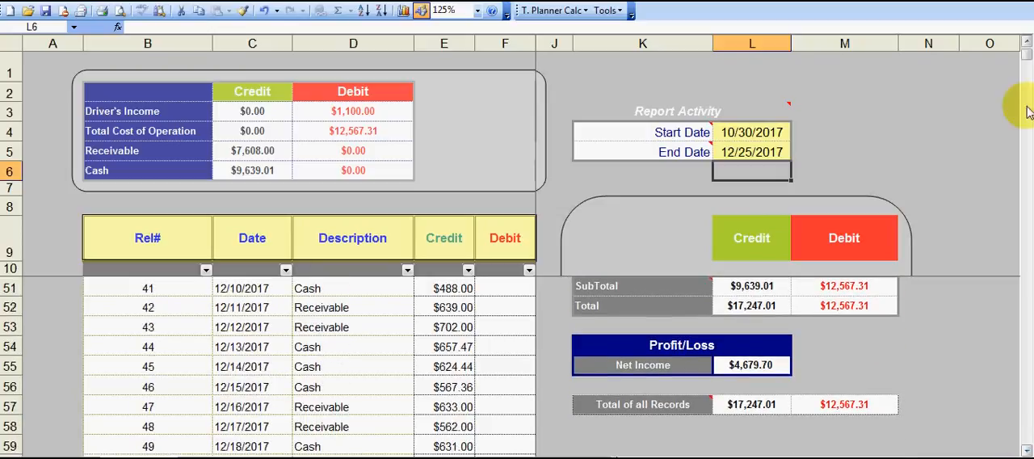
Review the ledger's column headings and its records from the first entry down through the November expenses.
left_click_drag(1026, 55, 1025, 46)
left_click_drag(826, 458, 767, 458)
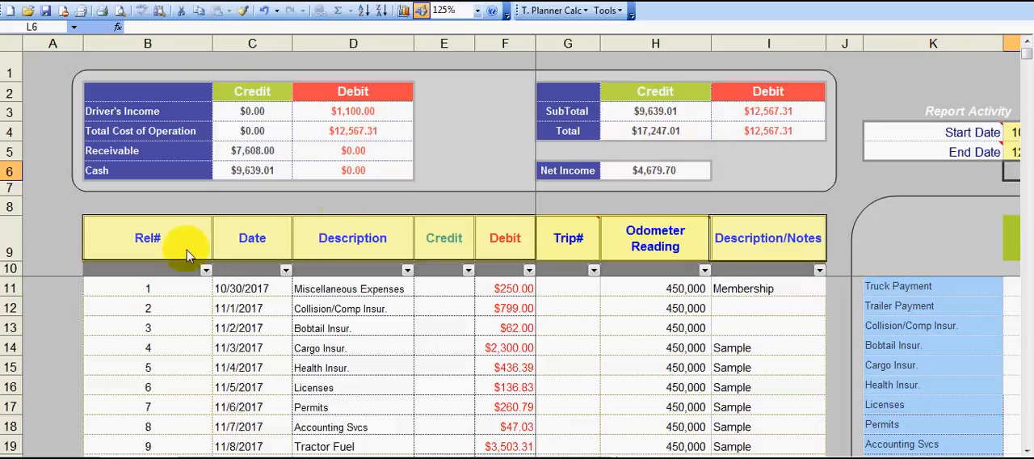
mouse_move(583, 224)
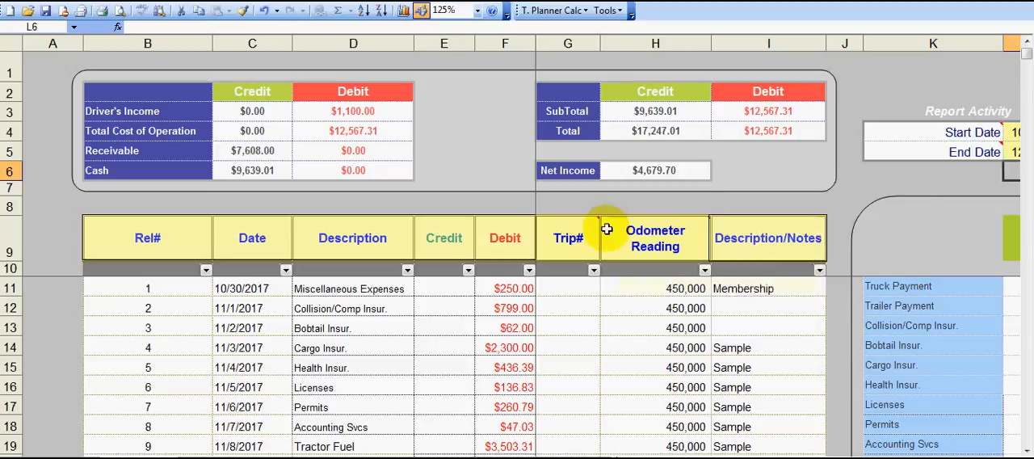
mouse_move(624, 232)
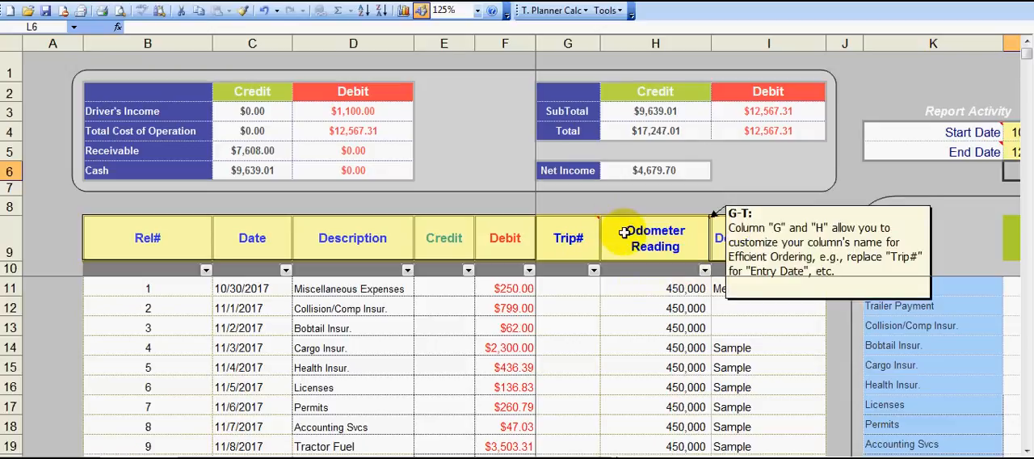
left_click(1026, 450)
left_click(1026, 450)
left_click(1026, 450)
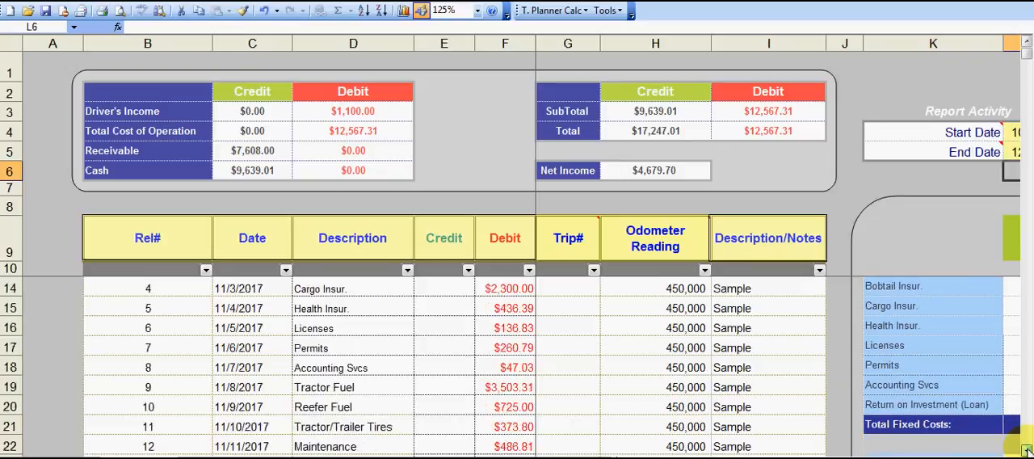
left_click(1026, 450)
left_click(1026, 450)
left_click(1026, 450)
left_click(1027, 450)
left_click(1027, 450)
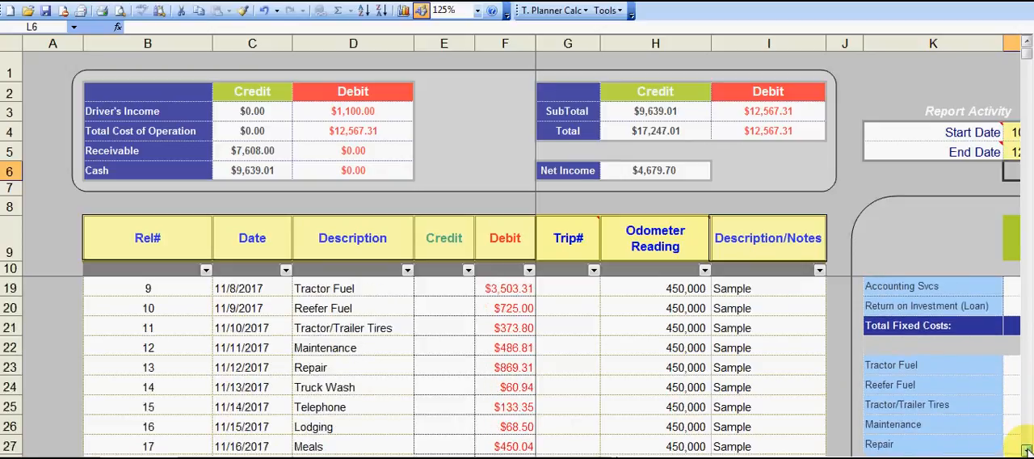
left_click(1026, 450)
left_click(1026, 451)
left_click(1026, 450)
left_click(1026, 450)
left_click(1027, 450)
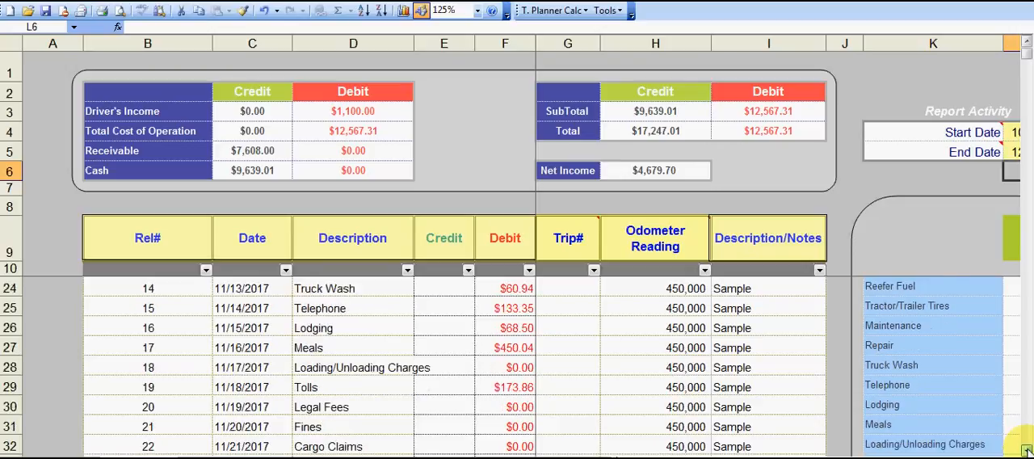
left_click(1027, 450)
left_click(1027, 450)
left_click(1026, 450)
Set the Report Activity End Date to 12/1/17 and check the summary totals and net income for that period.
left_click(1014, 457)
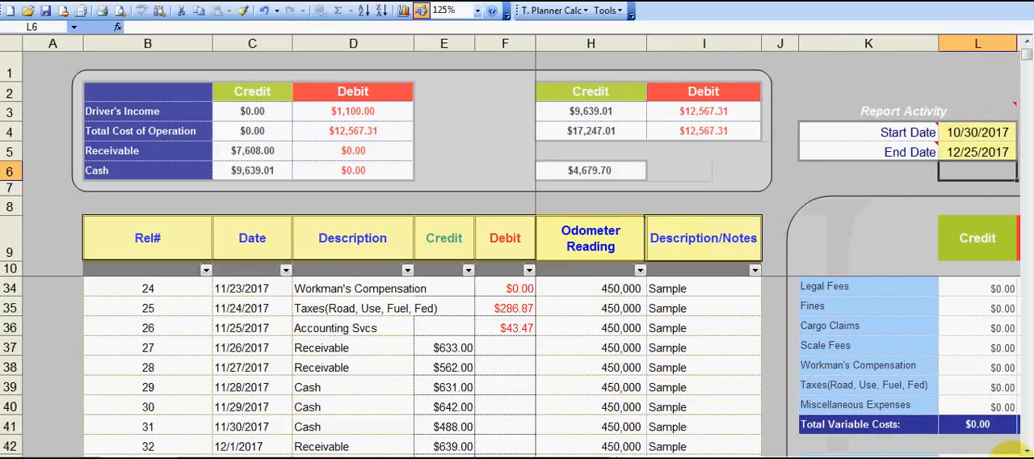
left_click(1015, 458)
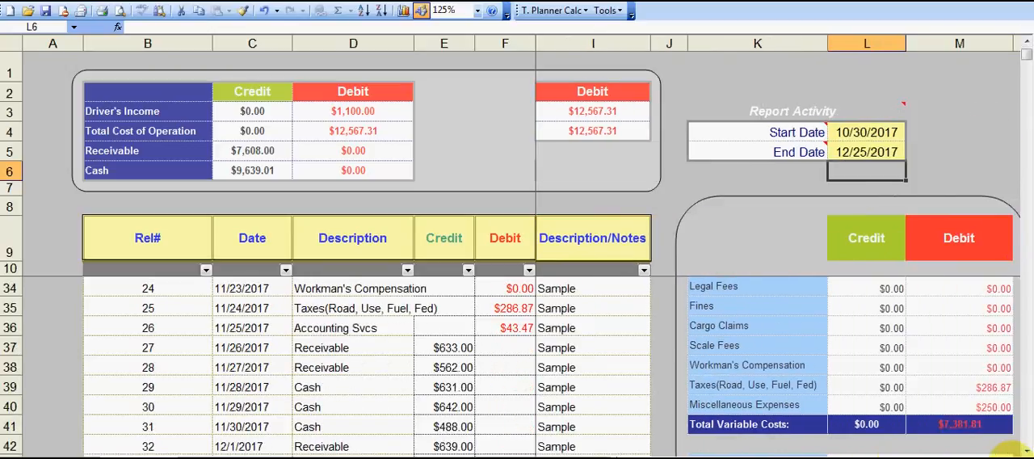
left_click(859, 154)
type("12/1/17")
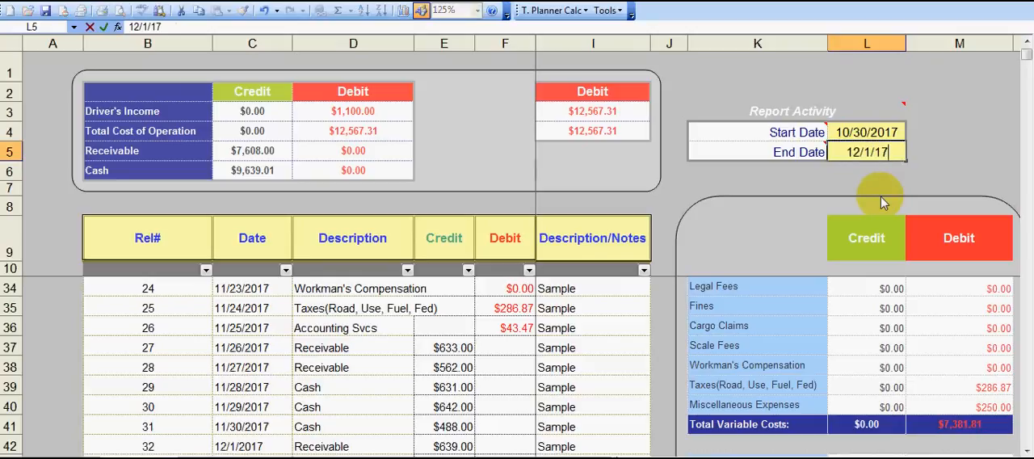
key("Return")
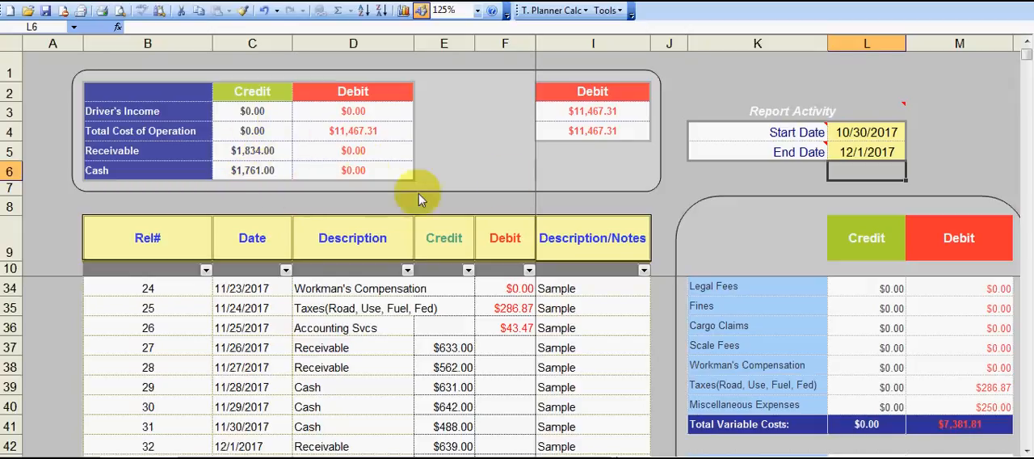
left_click(619, 458)
left_click(620, 454)
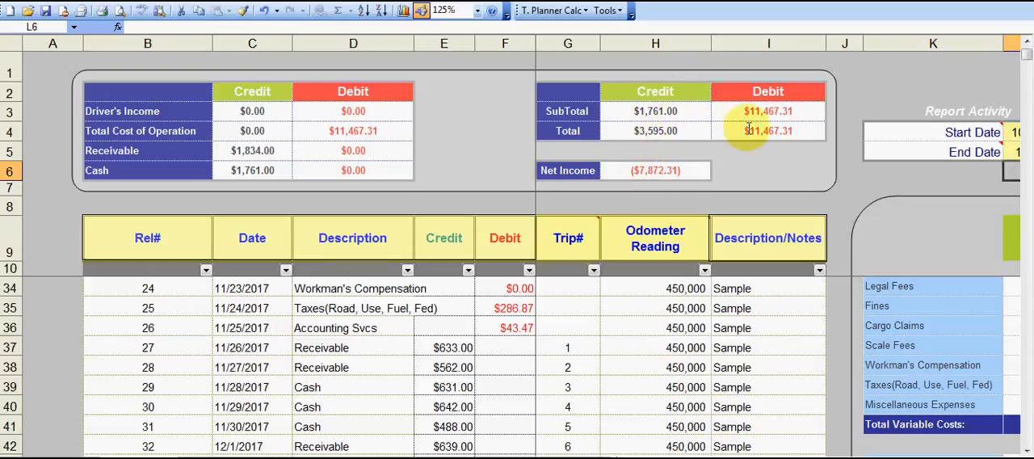
Examine the activity report's fixed and variable costs, total cost of operation, receivable, cash, totals and net income for 10/30/2017 to 12/1/2017.
left_click(1008, 453)
left_click(1009, 452)
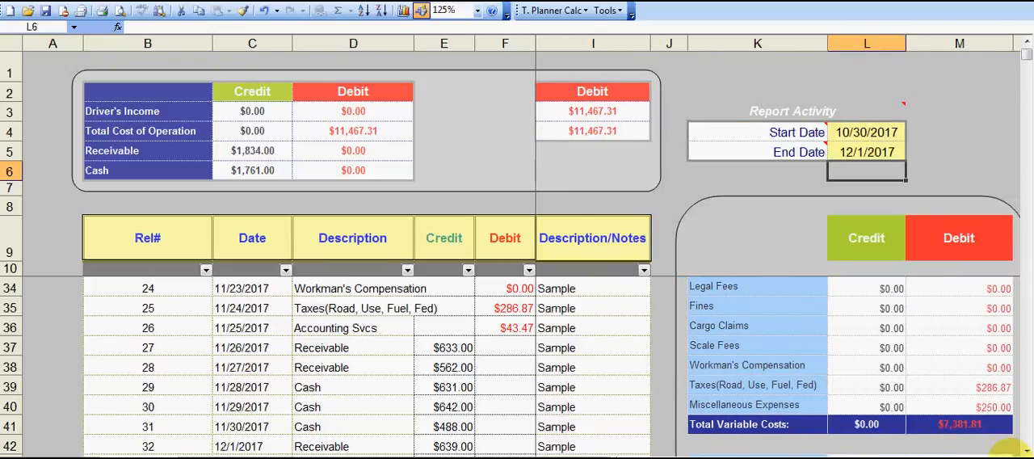
left_click(1009, 453)
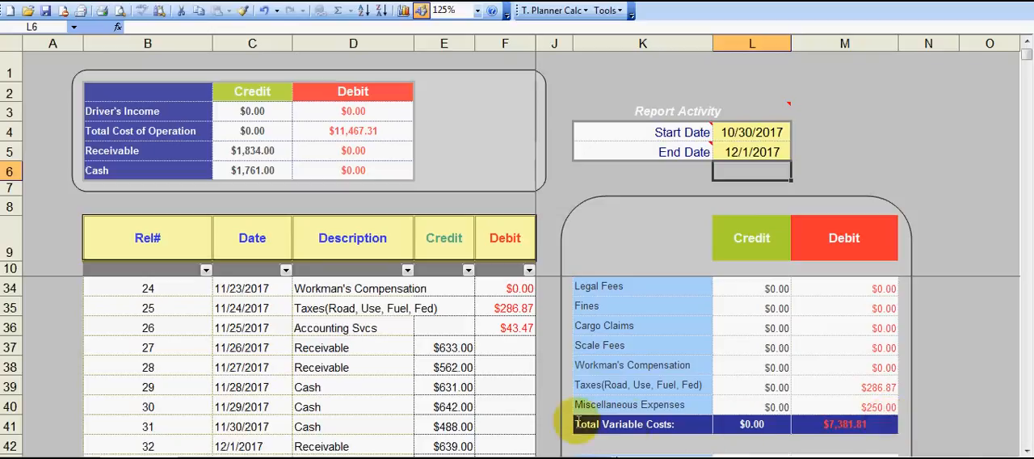
left_click(1024, 451)
left_click(1024, 451)
left_click(1024, 451)
left_click(1024, 450)
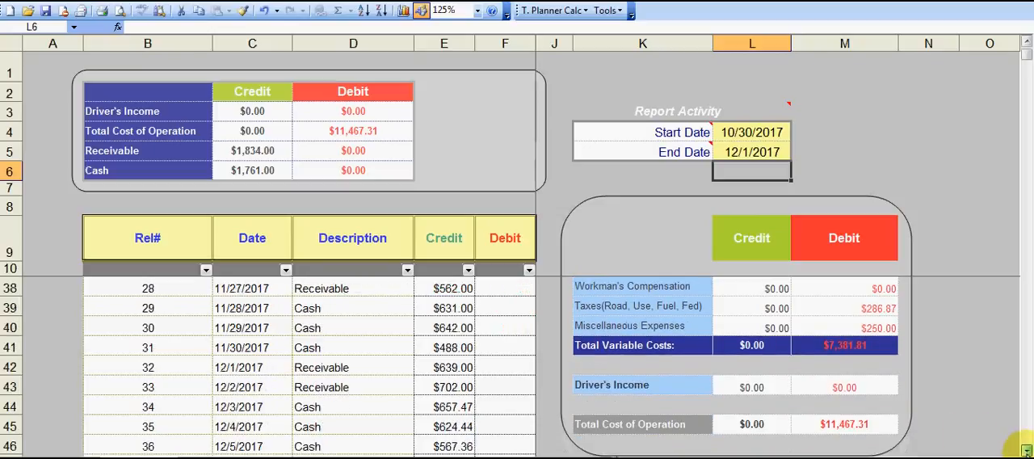
scroll(1010, 101, "up", 7)
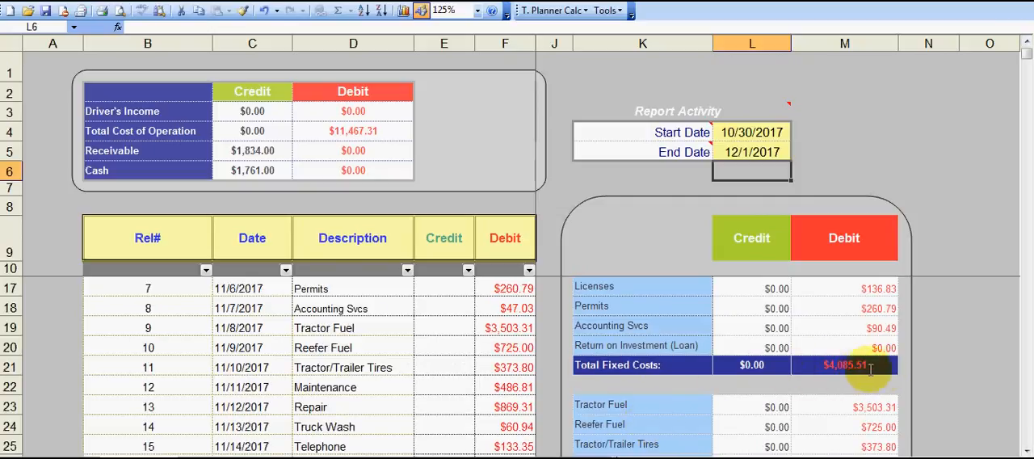
scroll(1025, 451, "down", 8)
left_click(1026, 451)
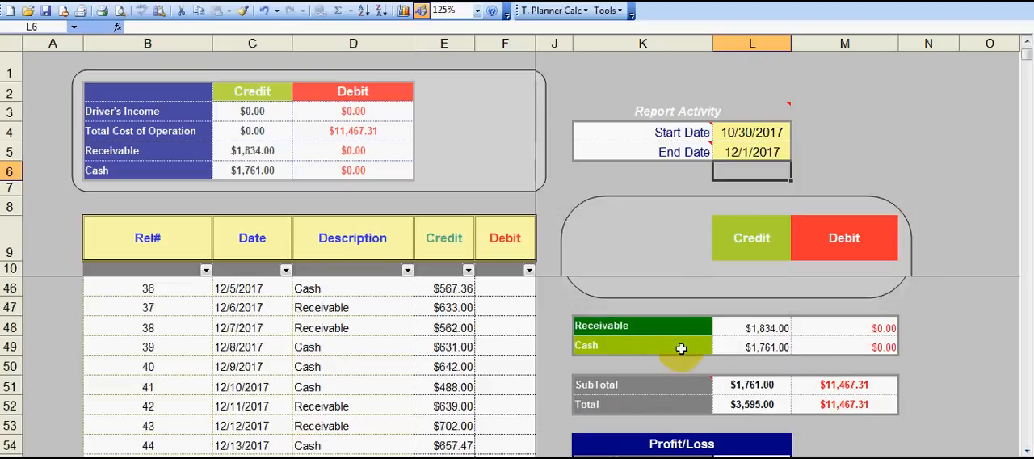
left_click(1027, 451)
left_click(1026, 450)
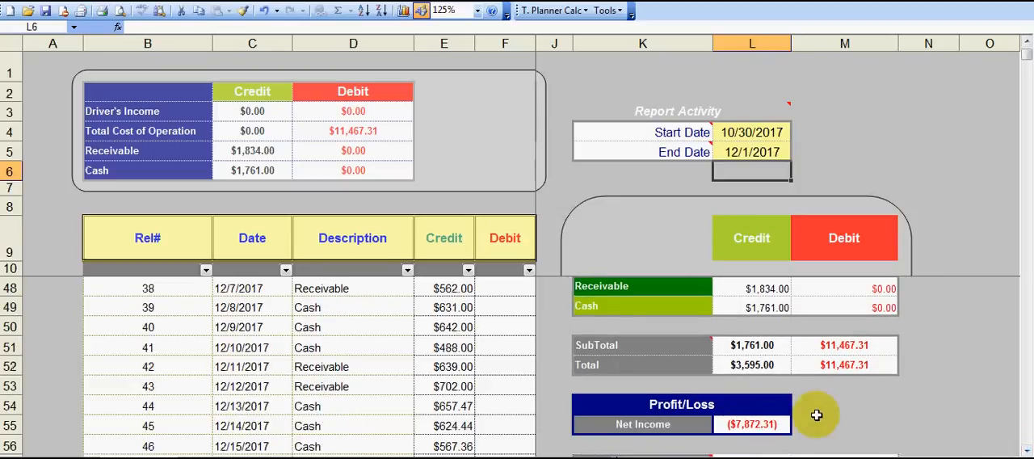